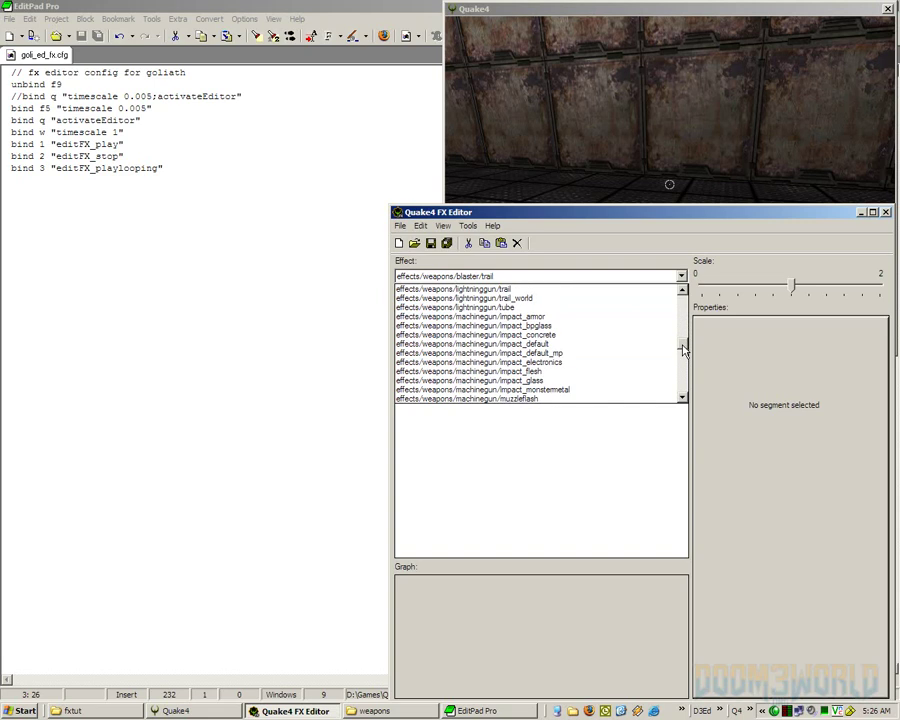
# Load the effects/weapons/lightninggun/trail effect and examine the emitter settings of its bolt core segment.
pyautogui.click(532, 291)
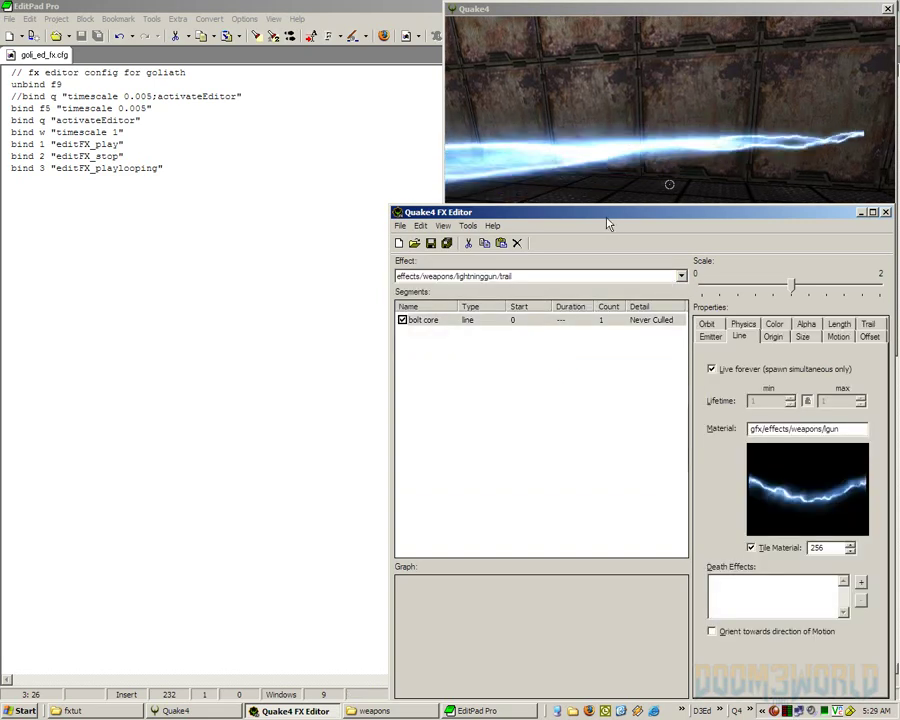
pyautogui.click(711, 337)
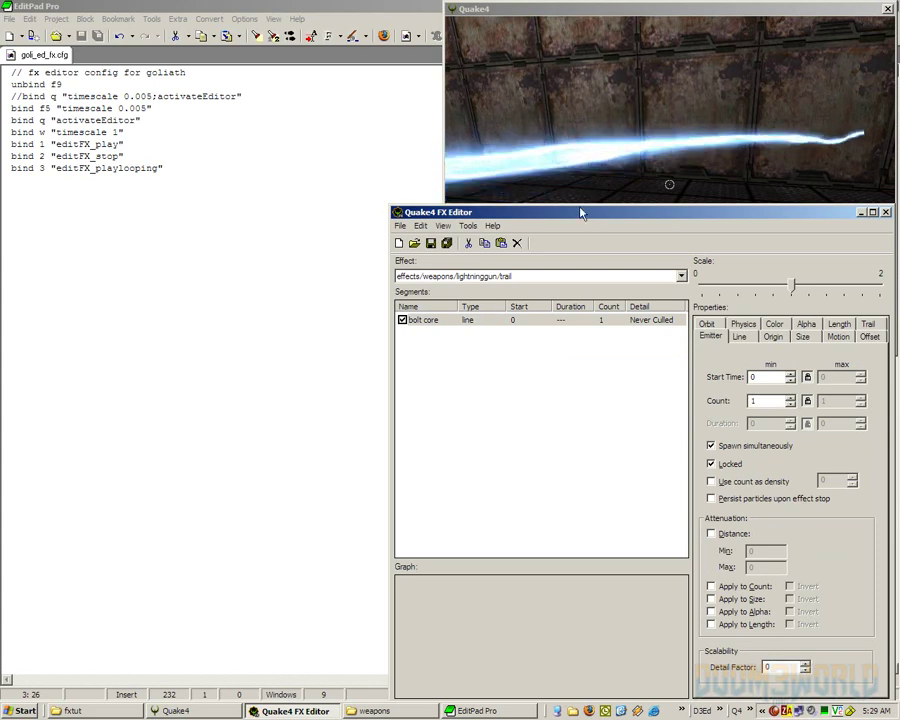
pyautogui.click(488, 324)
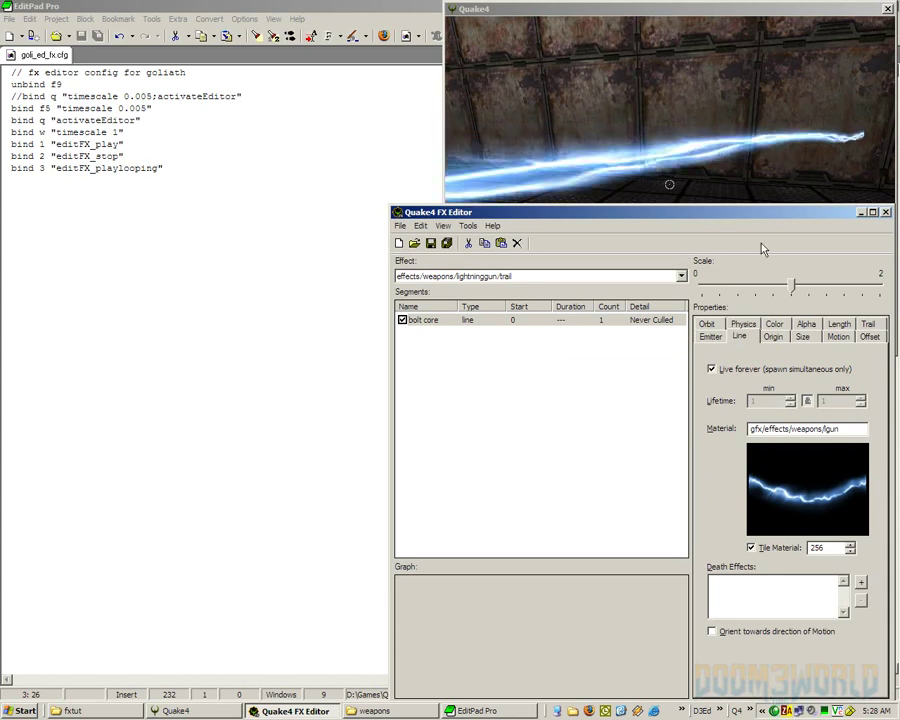
# Toggle Live forever off and back on for the bolt core line, and re-enable Tile Material.
pyautogui.click(712, 369)
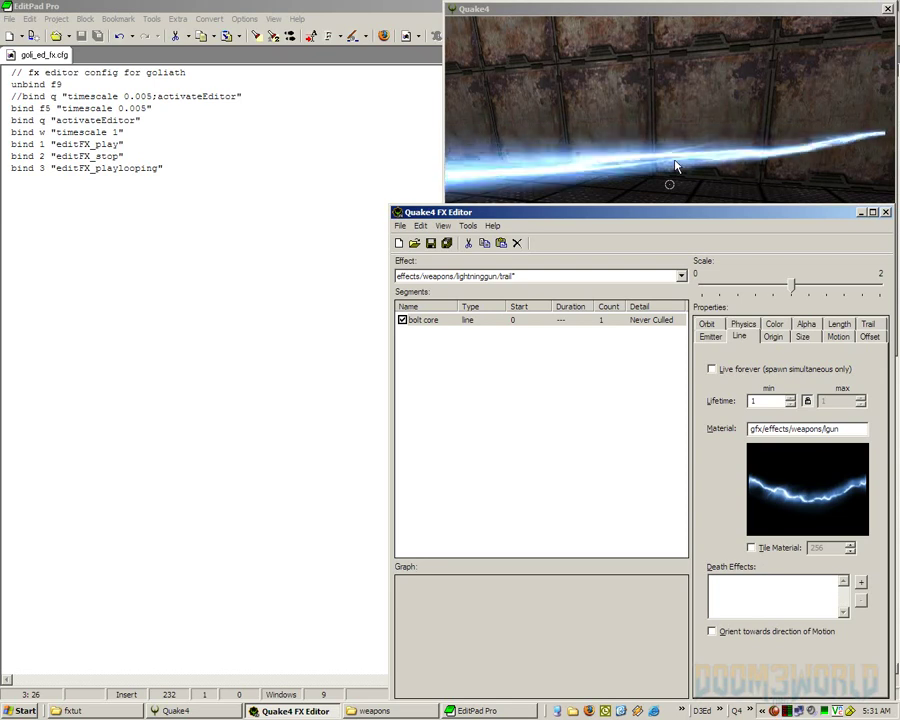
pyautogui.click(712, 369)
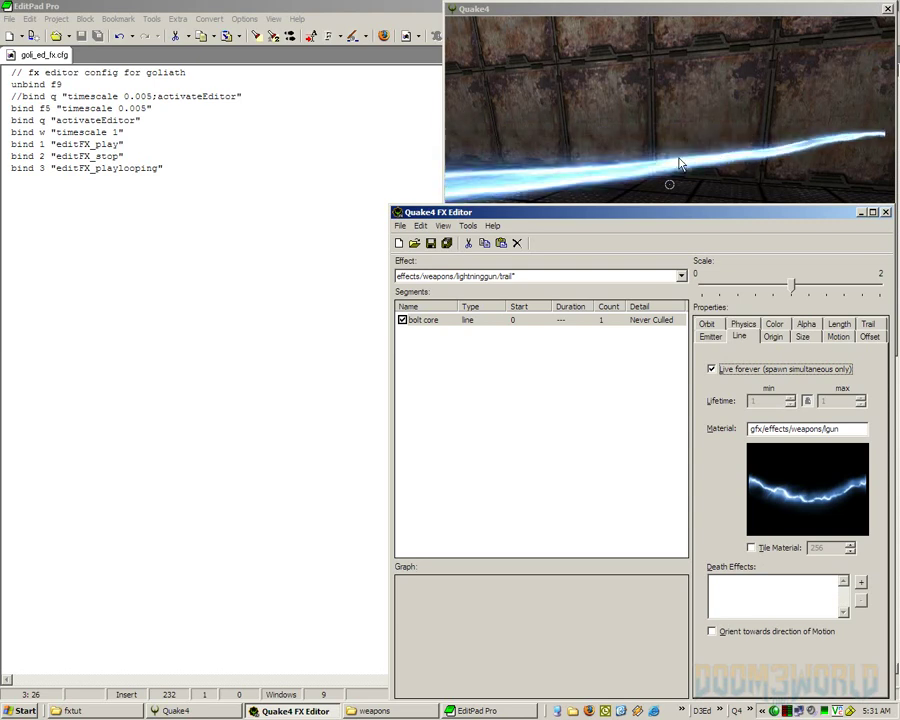
pyautogui.click(751, 548)
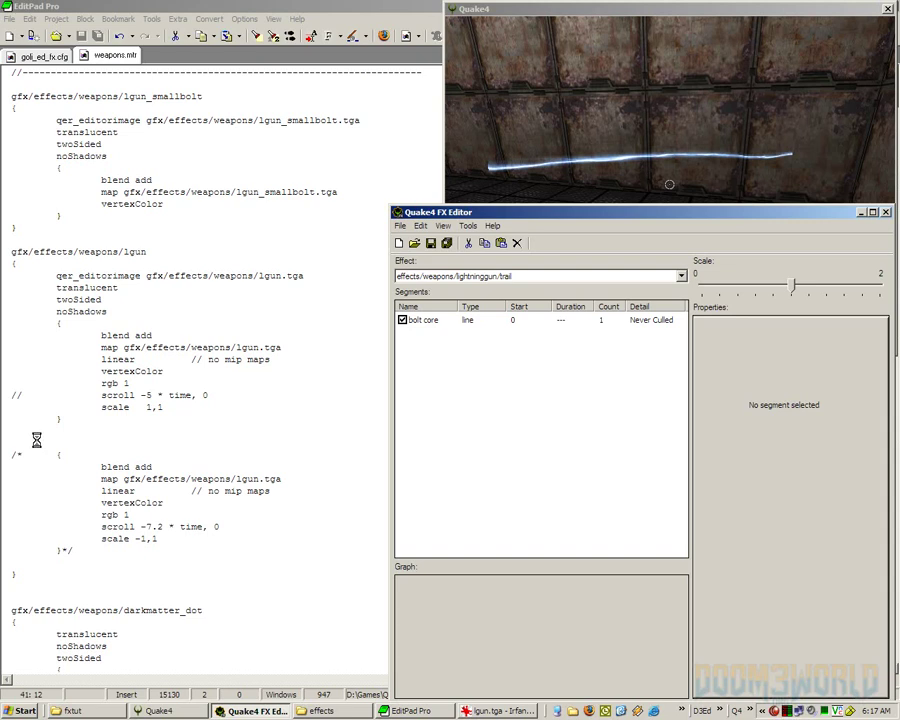
# Select the bolt core segment of the lightning gun trail and show its line settings.
pyautogui.click(570, 323)
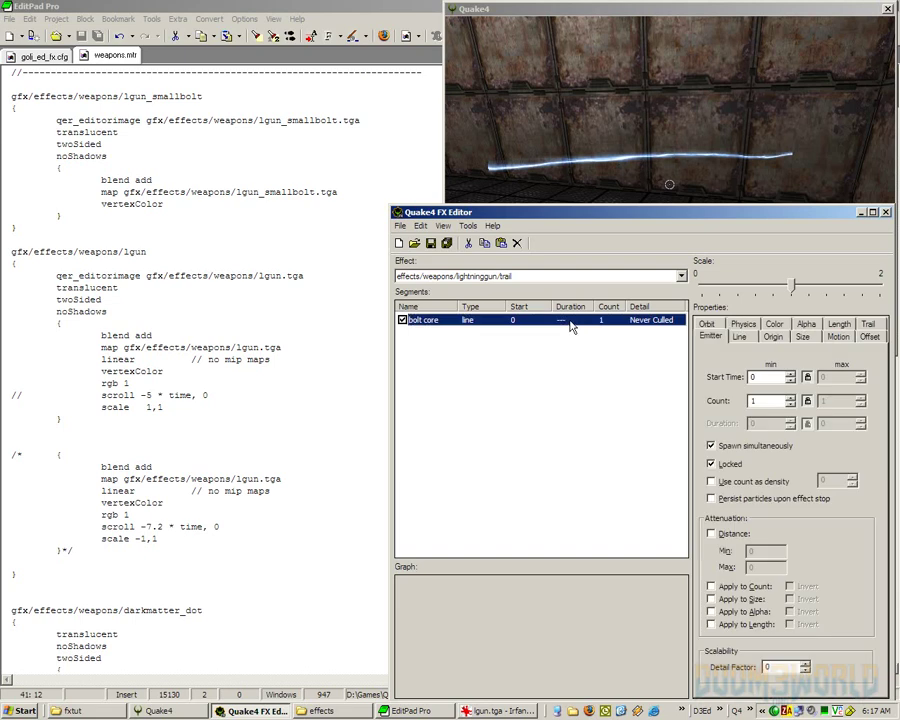
pyautogui.click(740, 337)
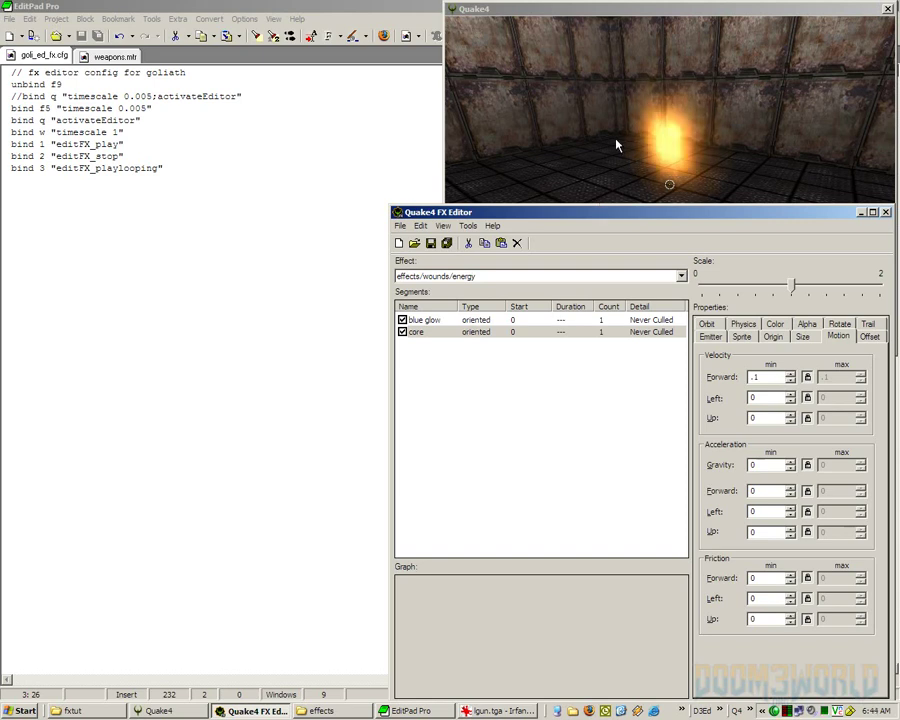
# Switch to the Quake4 game window, play the effects/wounds/energy effect at different spots, and return to the FX Editor.
pyautogui.click(671, 185)
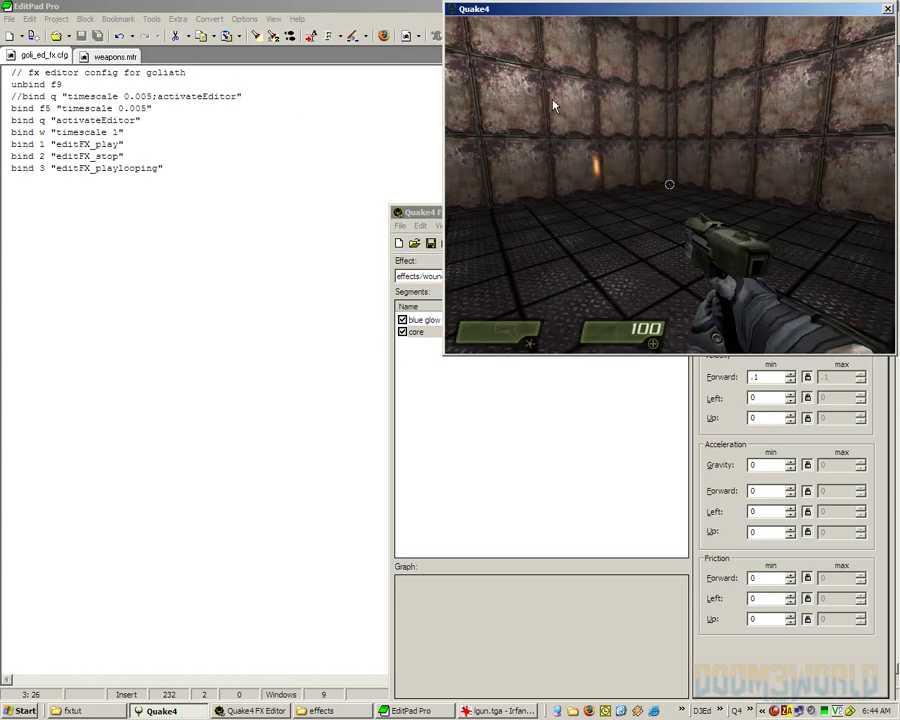
pyautogui.press('Up')
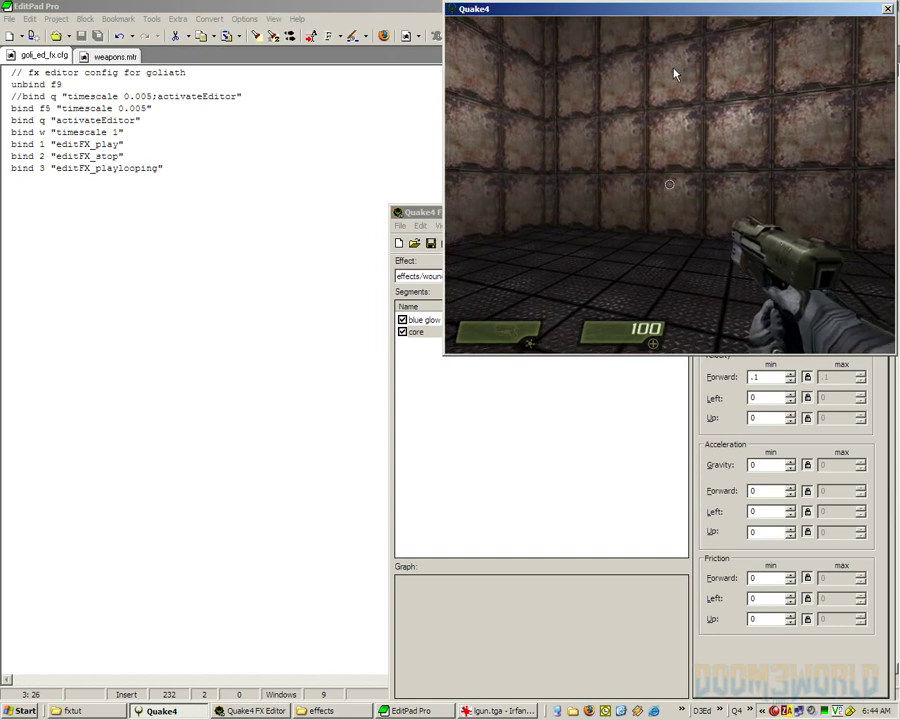
pyautogui.press('1')
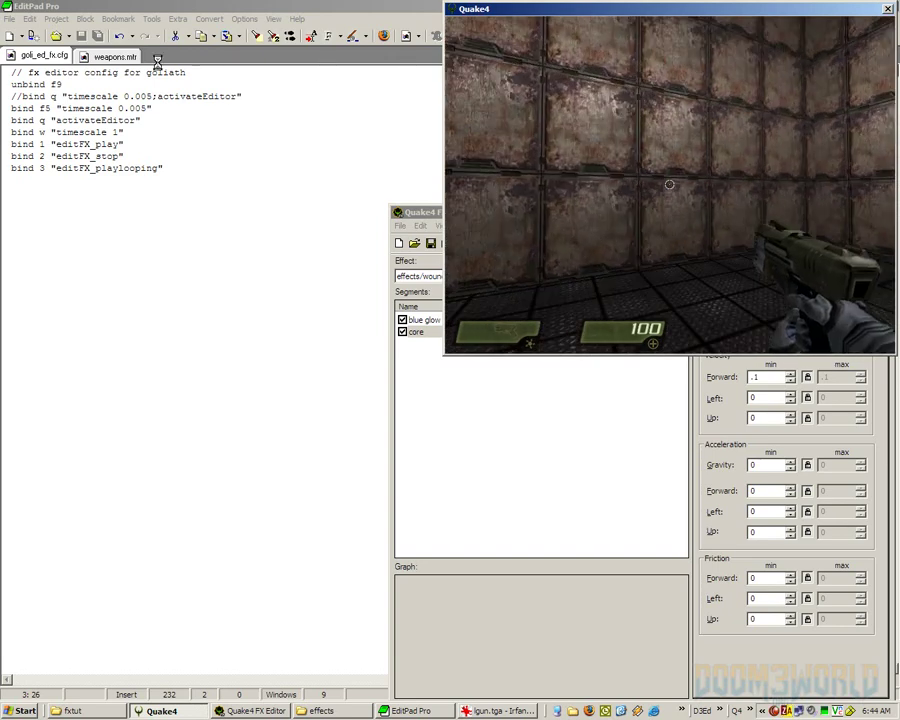
pyautogui.press('1')
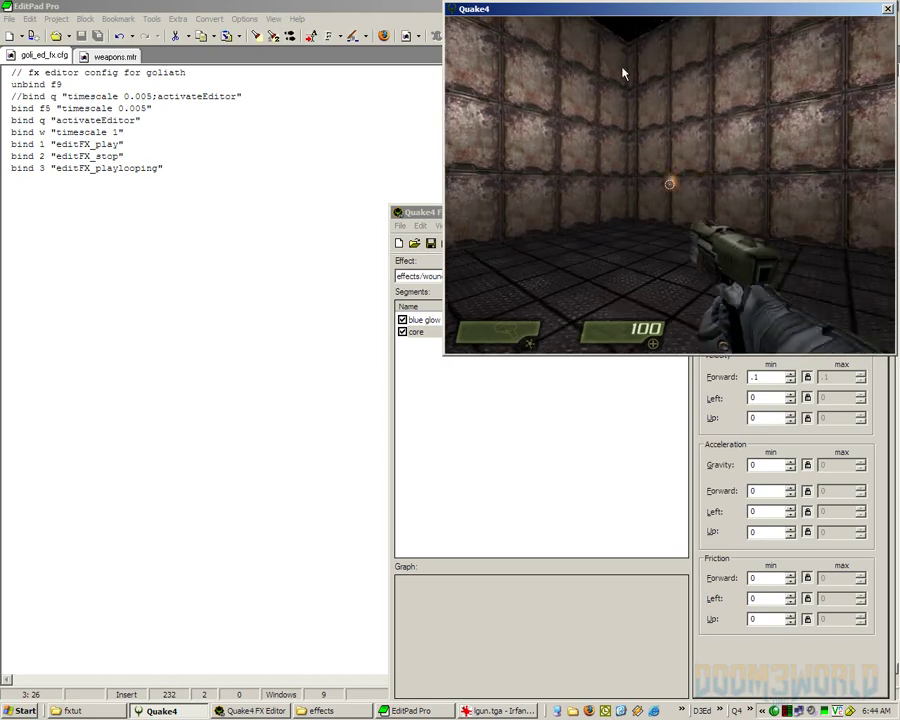
pyautogui.press('q')
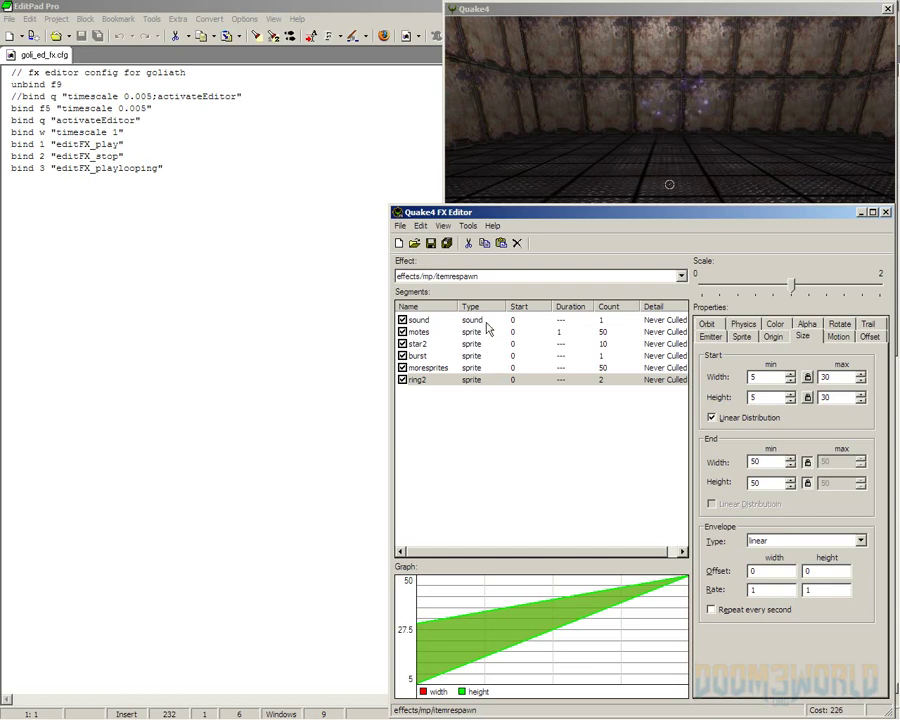
# View the itemrespawn effect from another position in the game, and examine the sound name assigned to its sound segment.
pyautogui.click(755, 111)
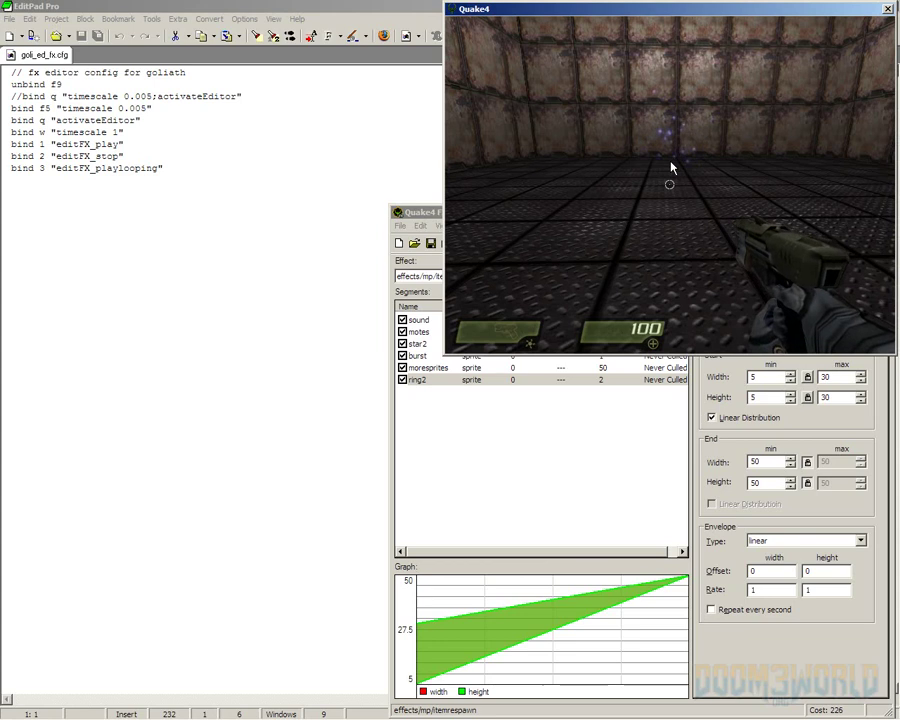
pyautogui.press('q')
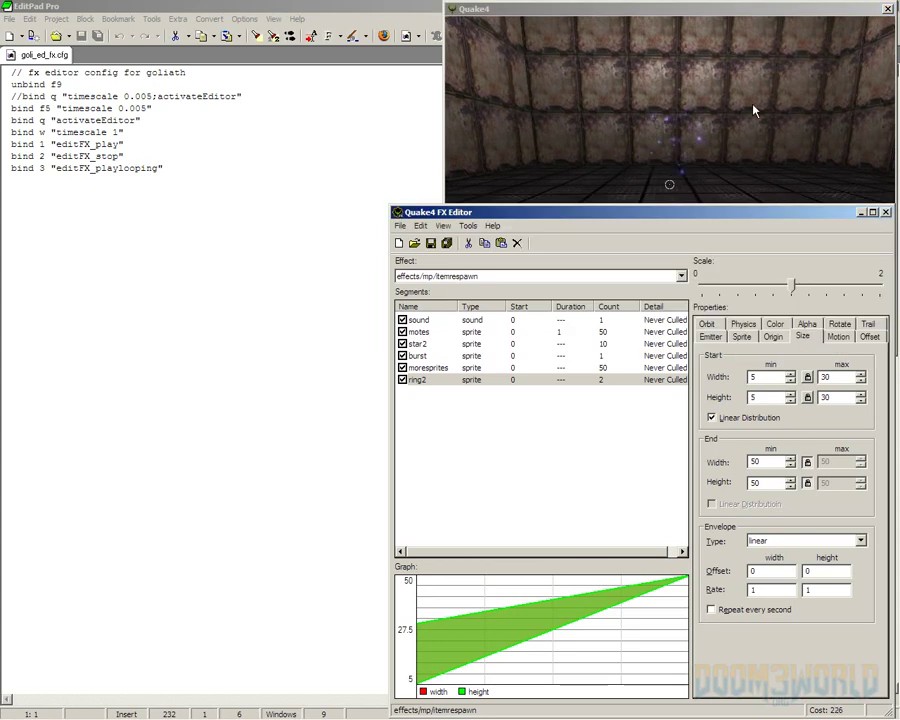
pyautogui.click(505, 320)
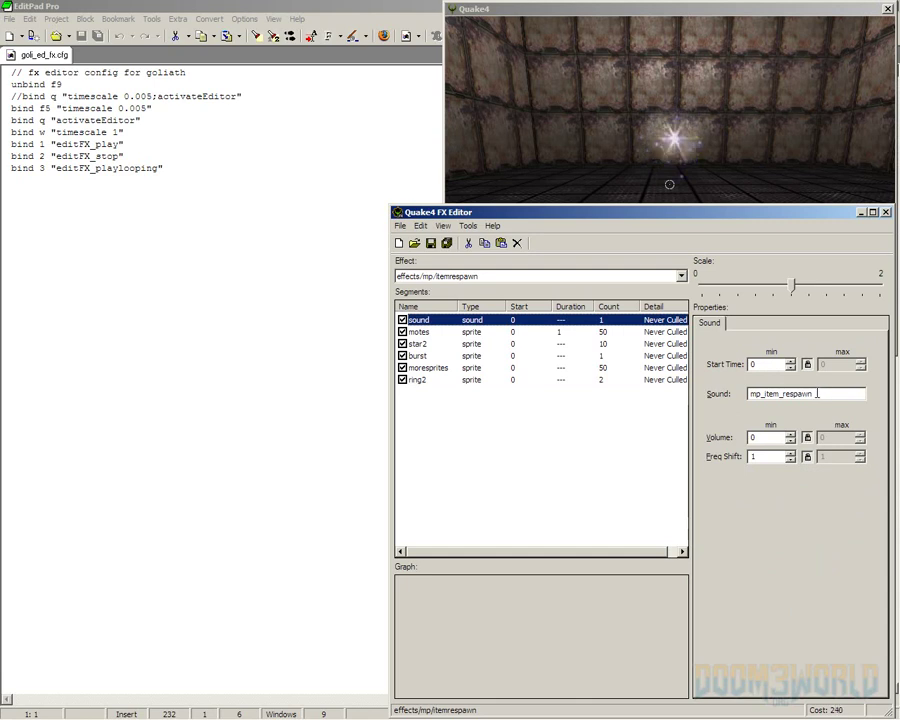
pyautogui.moveTo(822, 393); pyautogui.dragTo(718, 390)
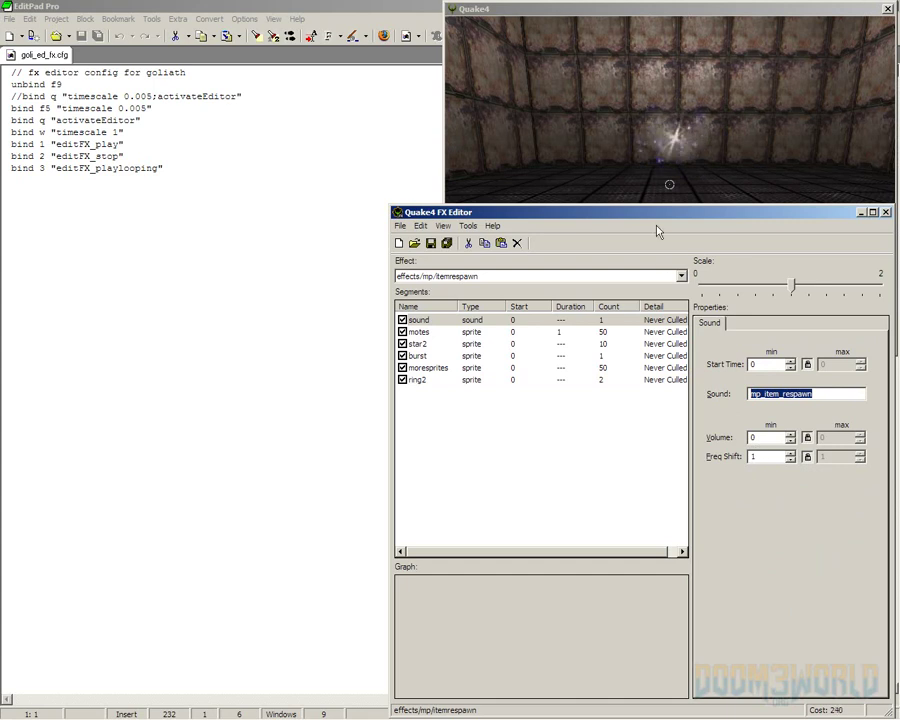
# Disable the sound, star2, burst, moresprites and ring2 segments so that only motes plays, and select motes.
pyautogui.click(410, 321)
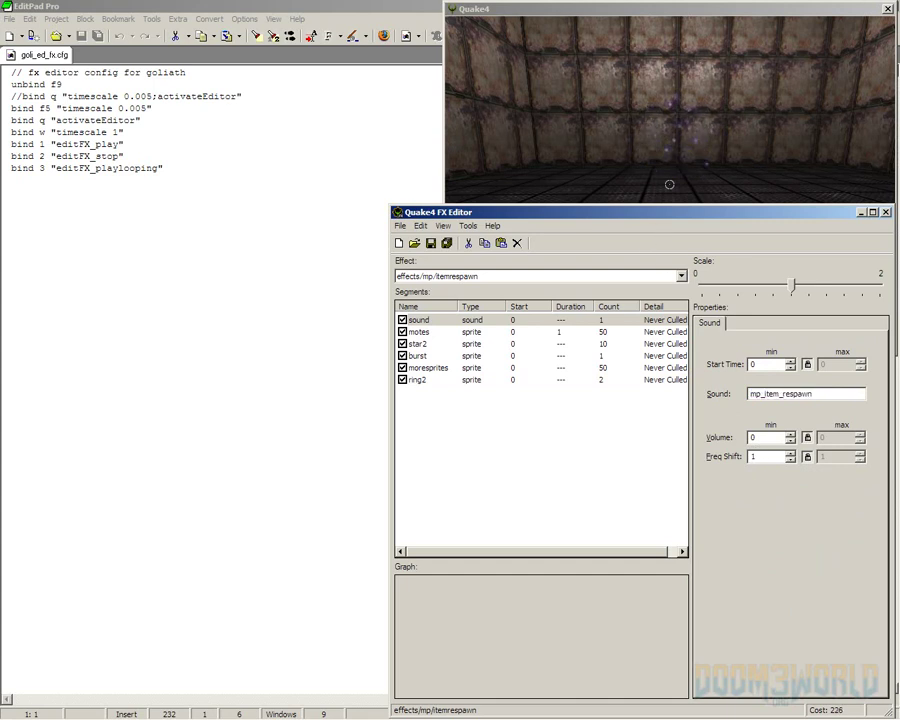
pyautogui.click(403, 320)
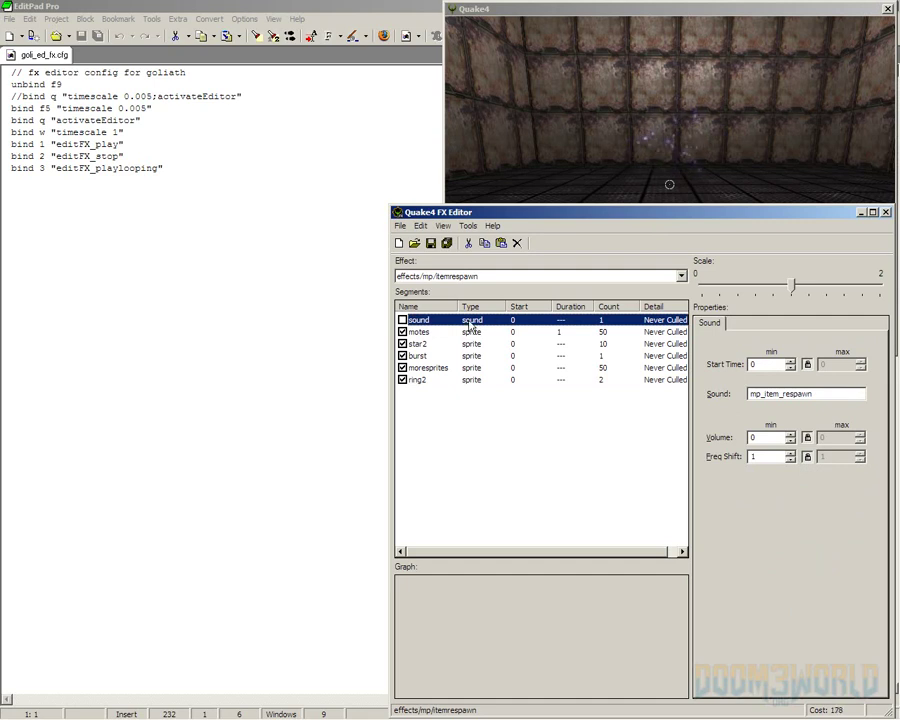
pyautogui.click(433, 336)
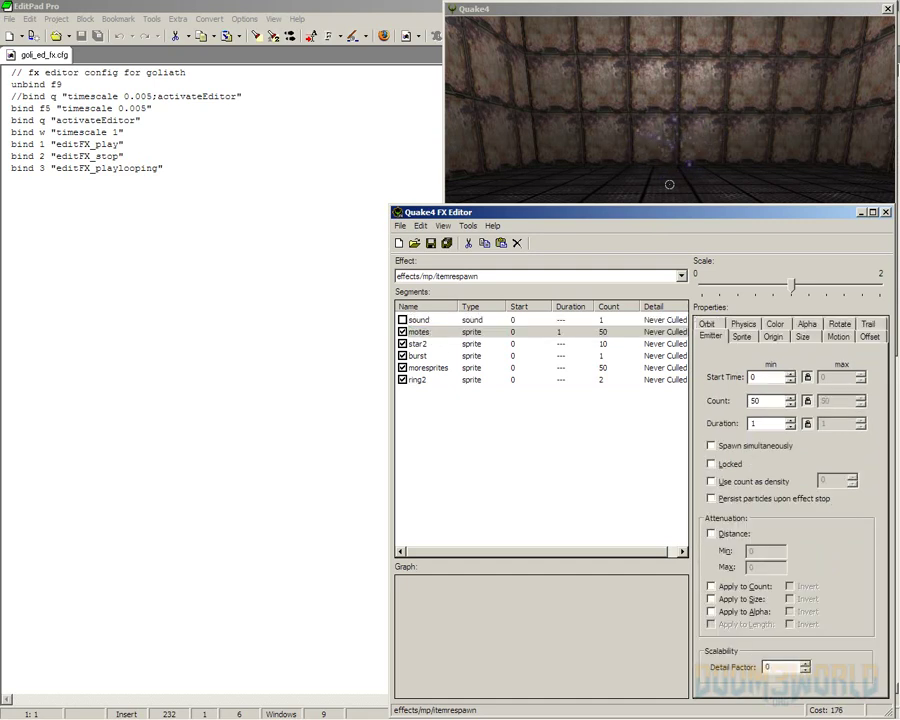
pyautogui.click(402, 344)
pyautogui.click(402, 355)
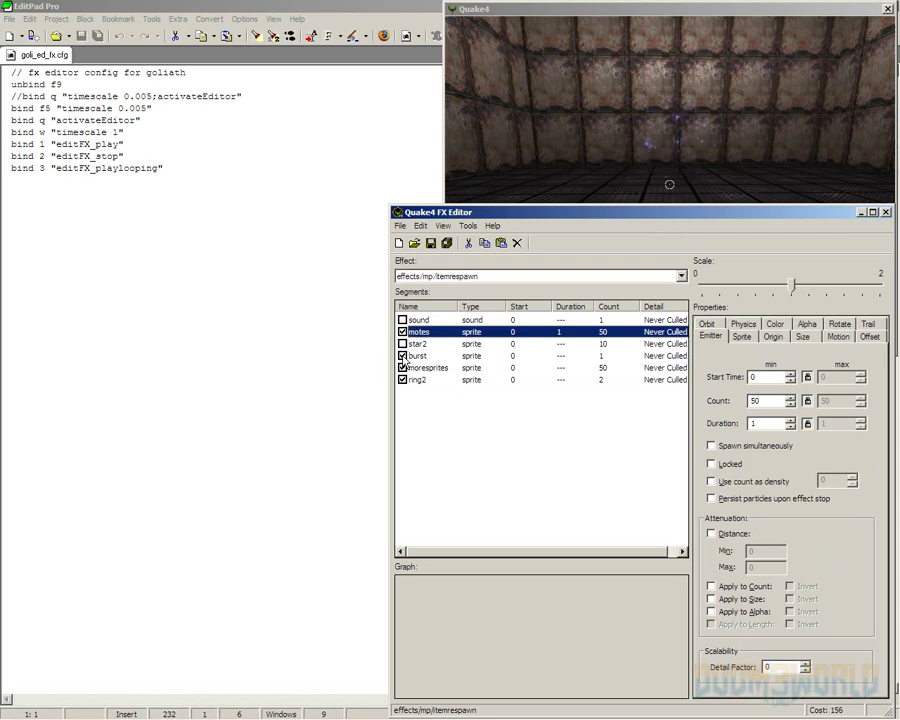
pyautogui.click(402, 368)
pyautogui.click(402, 380)
# Examine the motes segment's sprite material and lifetime, and its origin ranges.
pyautogui.click(741, 336)
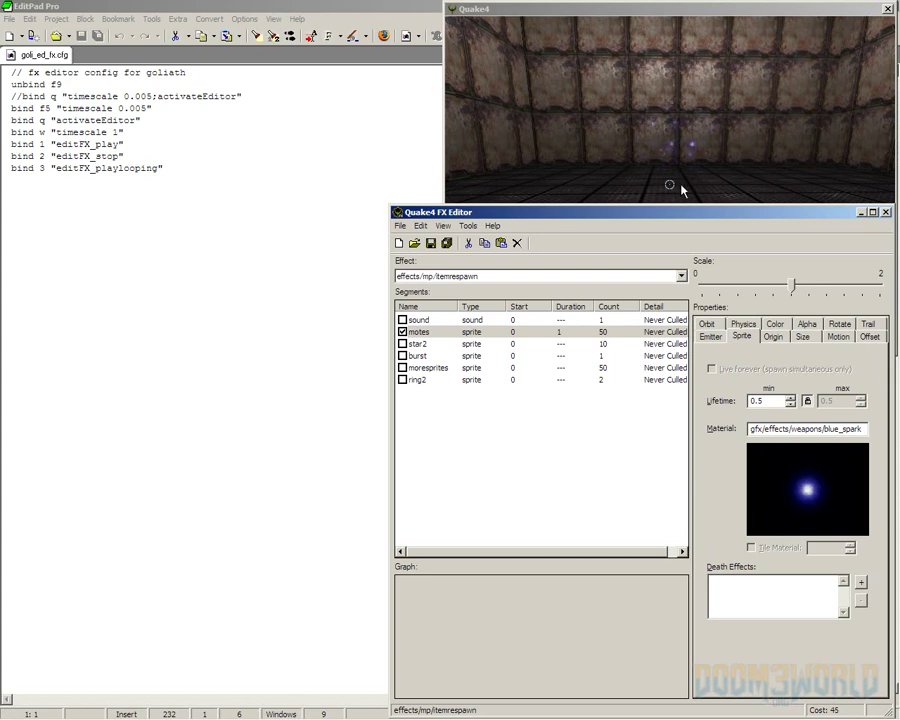
pyautogui.click(773, 336)
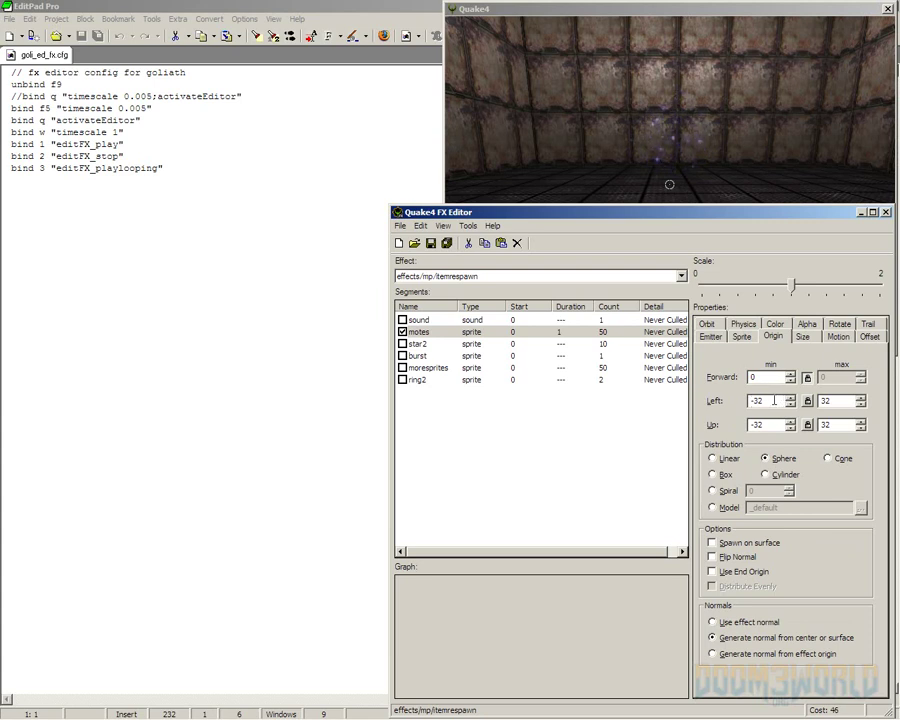
pyautogui.moveTo(771, 400); pyautogui.dragTo(745, 401)
# Try the Linear, Cone and Box origin distributions on the motes segment, and restore Sphere.
pyautogui.click(713, 459)
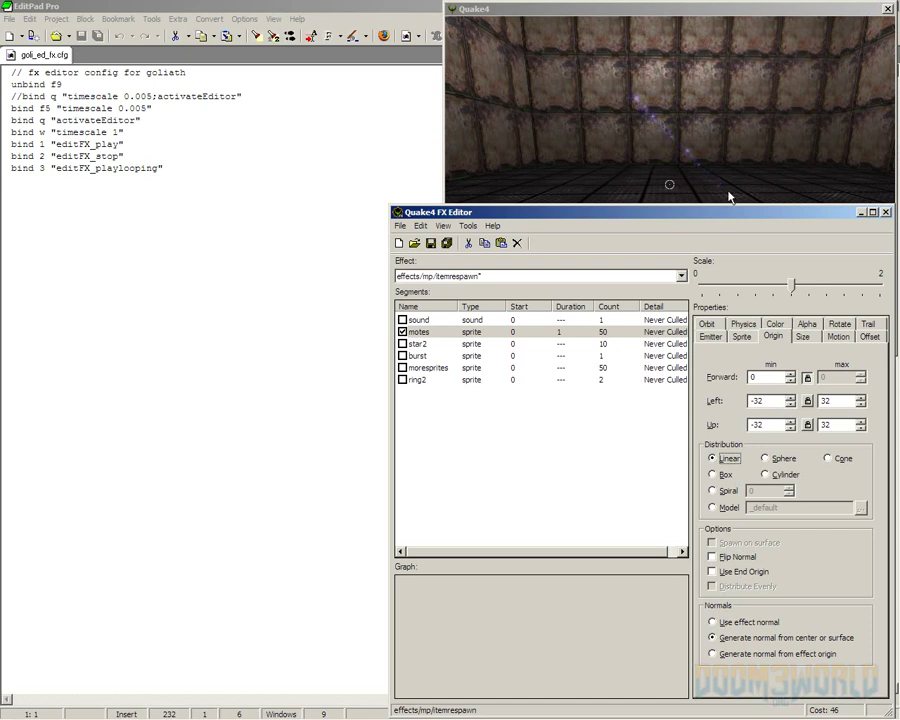
pyautogui.click(829, 459)
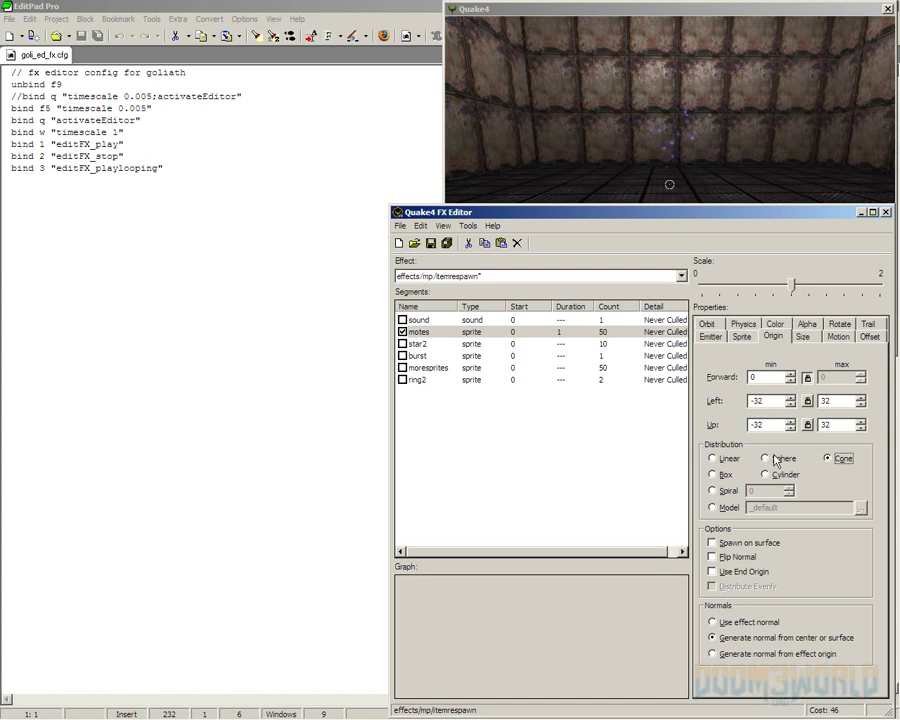
pyautogui.click(714, 476)
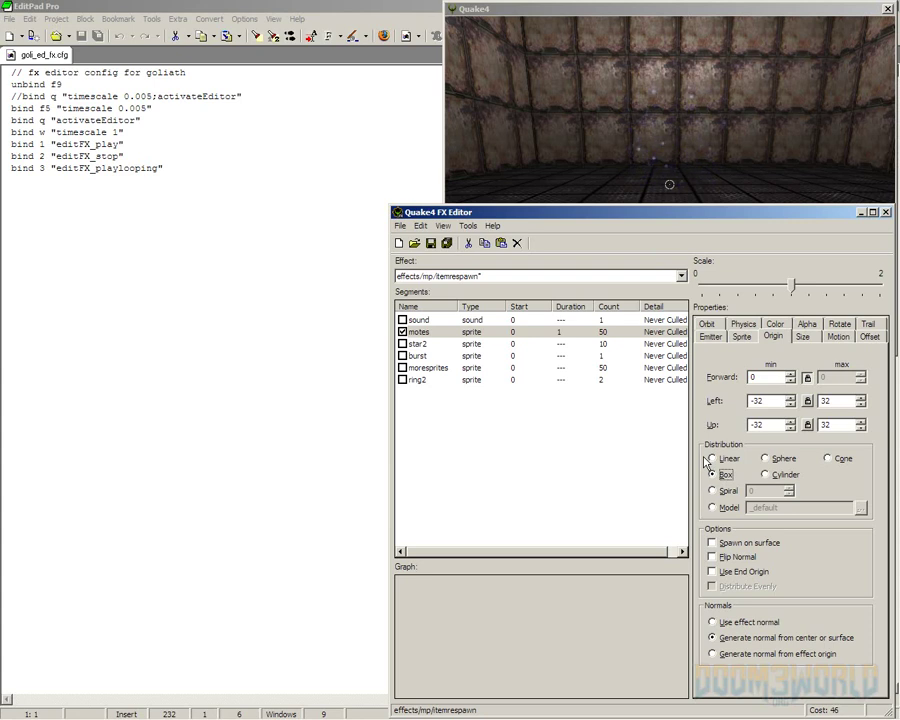
pyautogui.click(766, 460)
# Review the motes segment's size and alpha settings, and toggle Blend Alpha and Color off and back on.
pyautogui.click(802, 336)
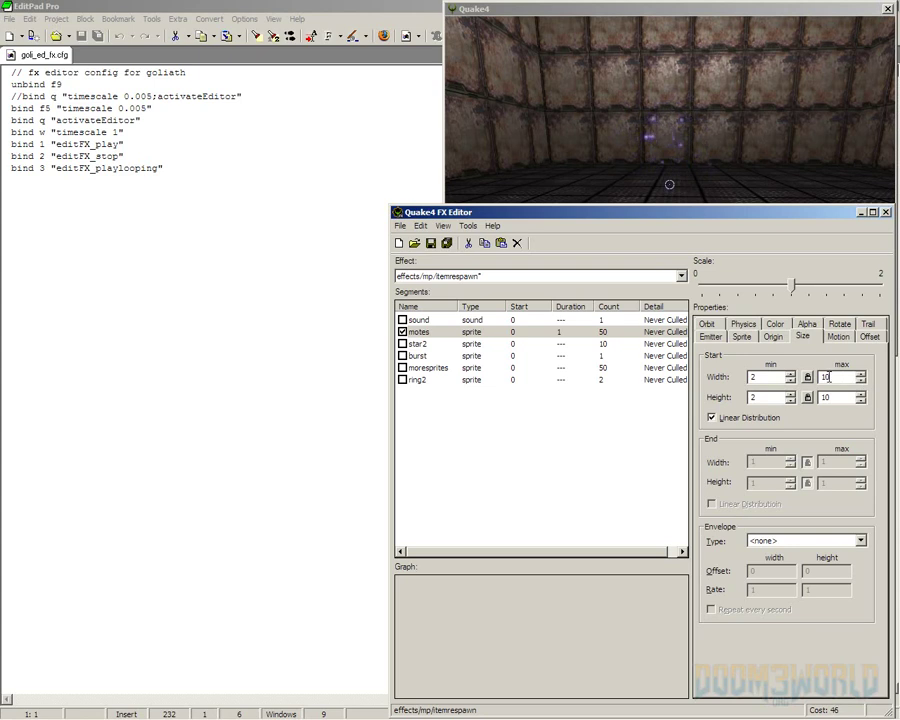
pyautogui.click(807, 323)
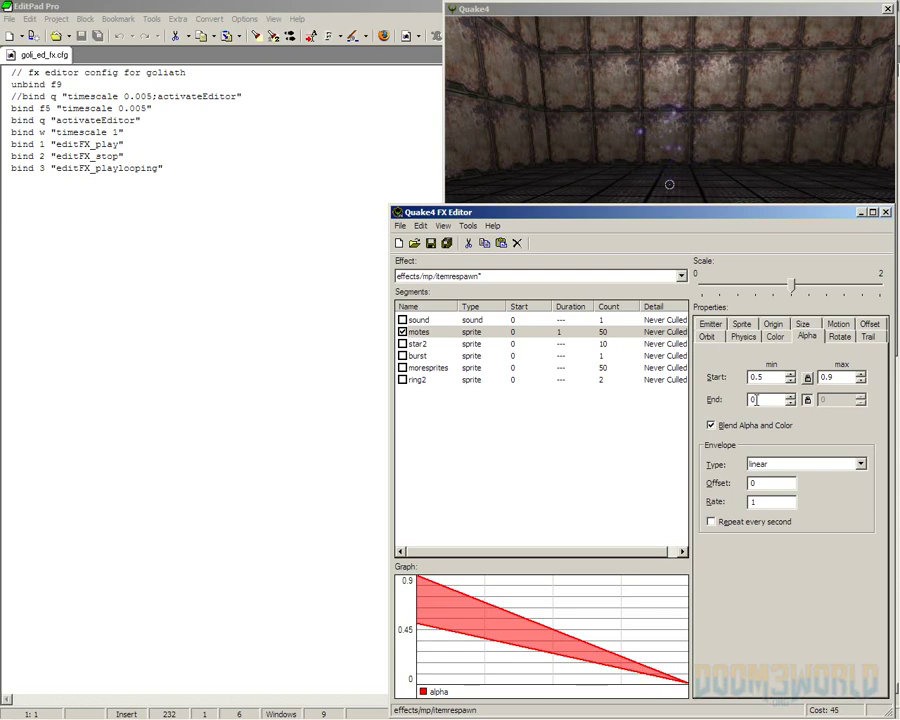
pyautogui.click(711, 426)
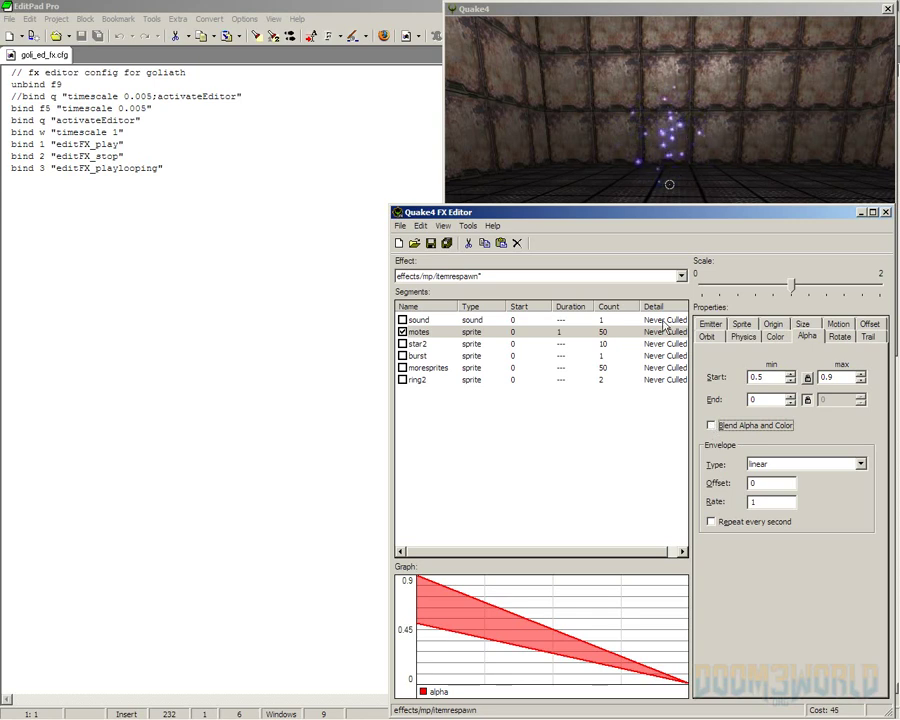
pyautogui.click(711, 426)
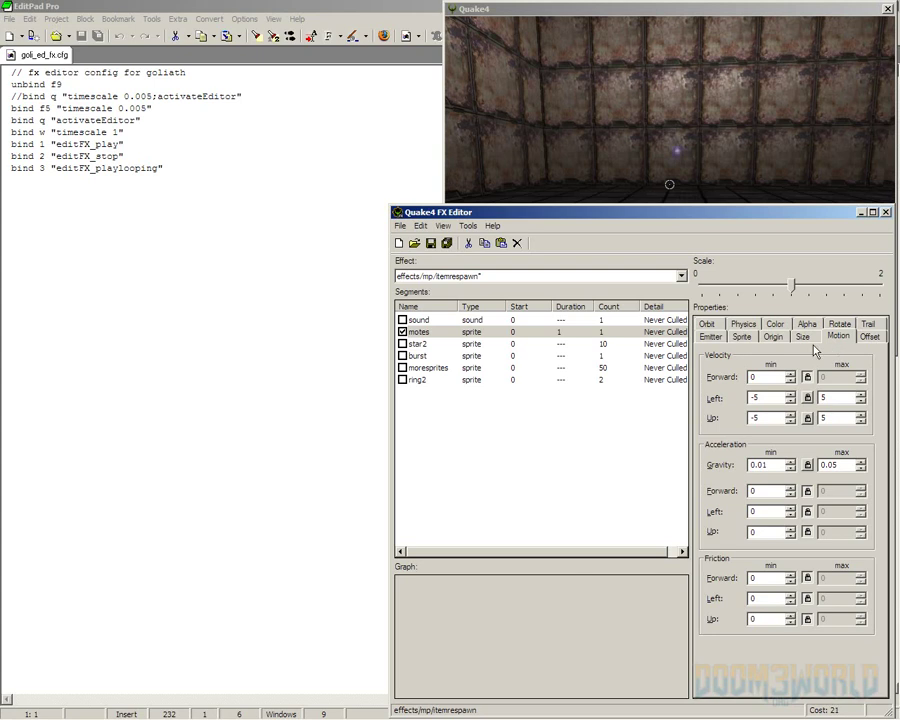
# Lock the motes segment's gravity acceleration to a single value, trying .1 before setting it to .5.
pyautogui.click(711, 337)
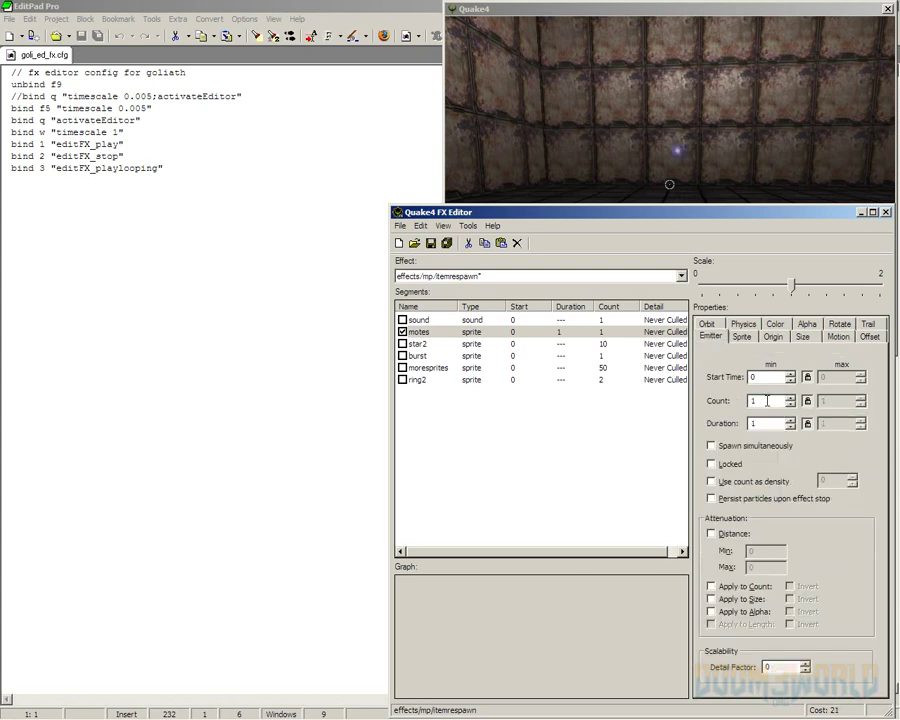
pyautogui.click(782, 340)
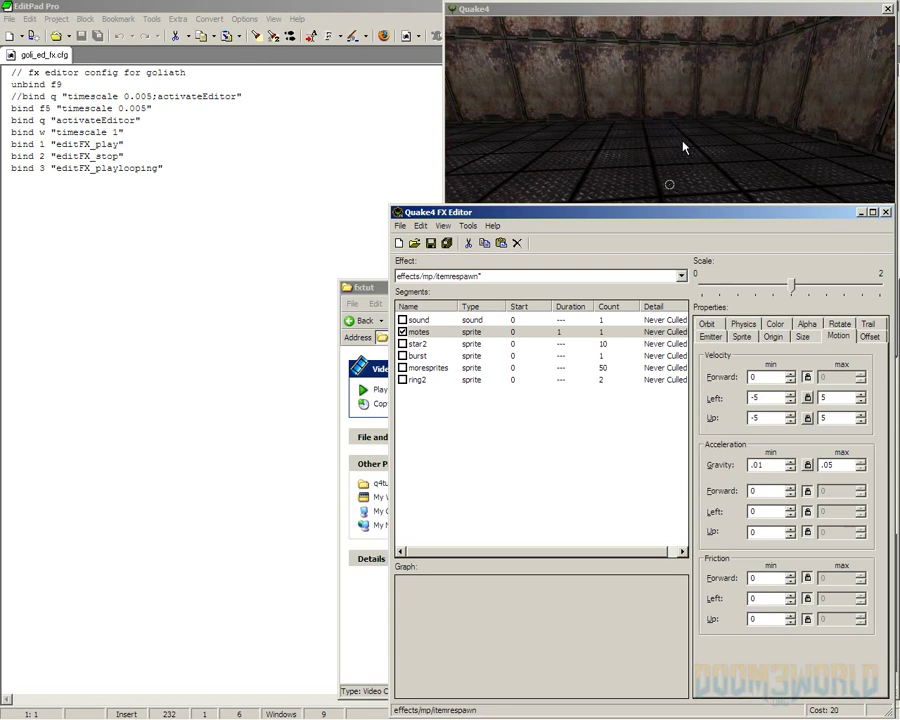
pyautogui.click(808, 466)
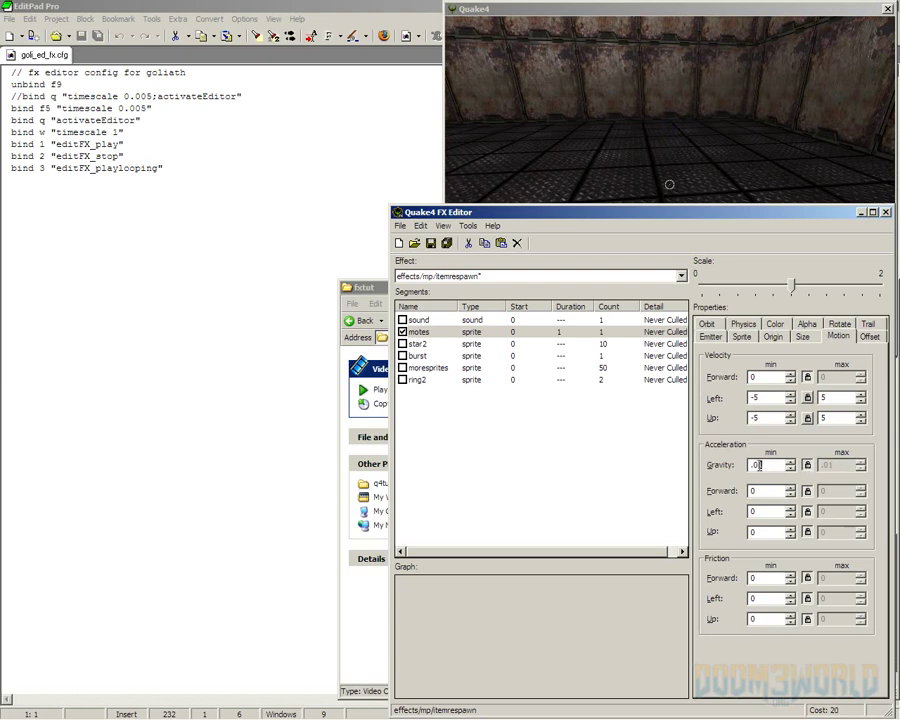
pyautogui.doubleClick(758, 466)
pyautogui.write('.1')
pyautogui.press('Return')
pyautogui.write('.5')
# Disable the motes segment and enable the star2 segment instead.
pyautogui.click(403, 333)
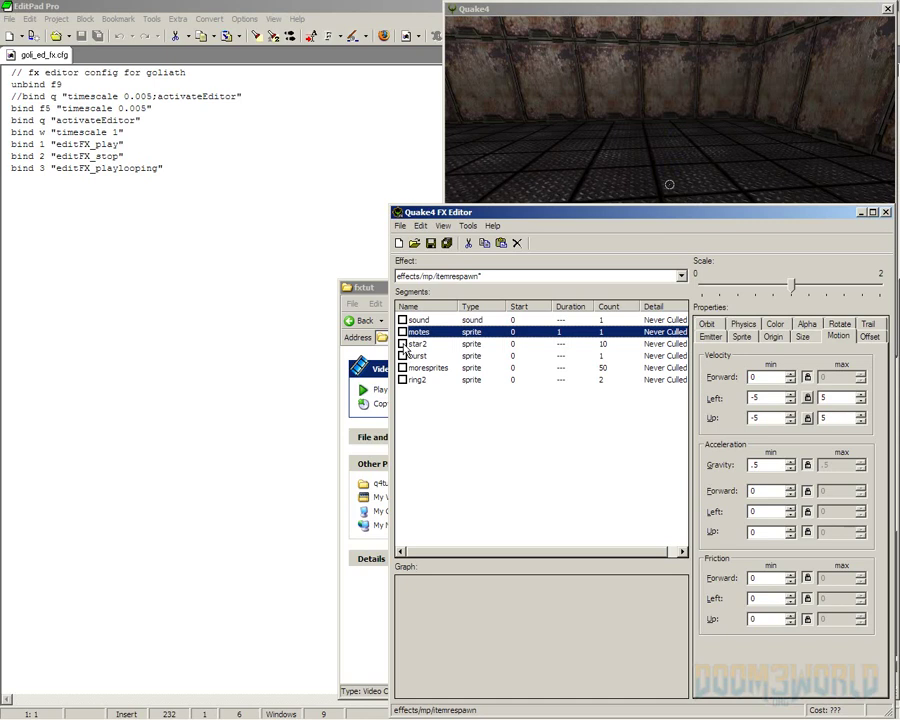
pyautogui.click(403, 344)
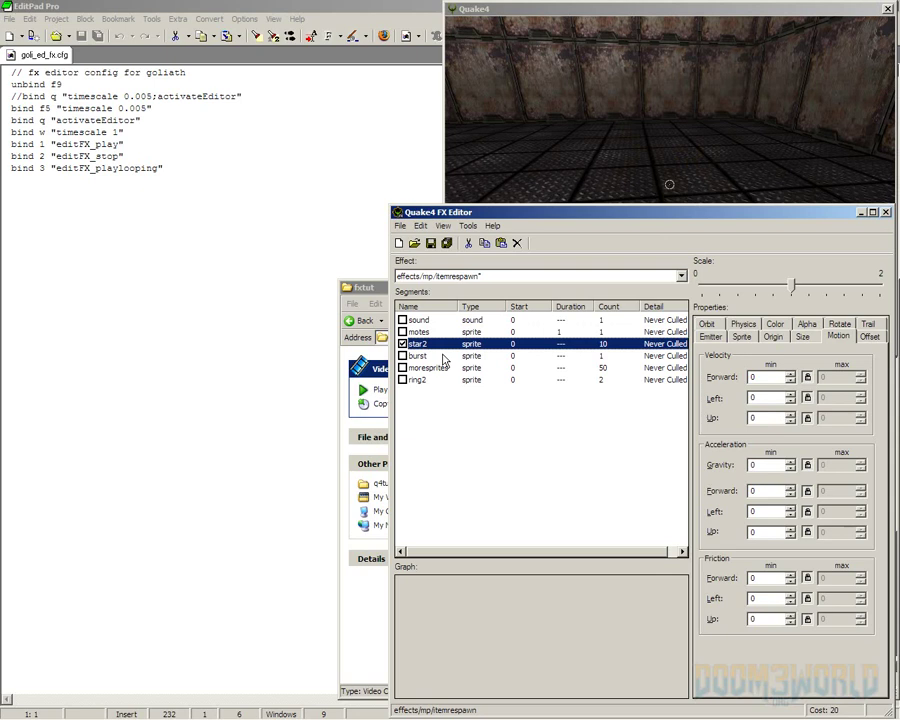
# Set the star2 segment's particle count to 1, and check its origin and sprite lifetime settings.
pyautogui.click(710, 336)
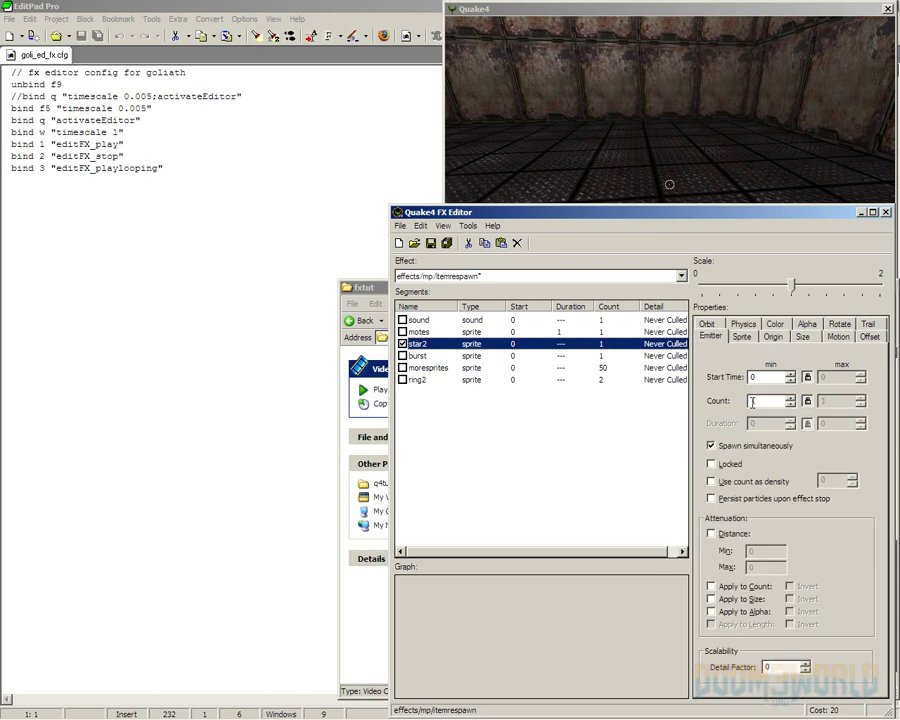
pyautogui.write('1')
pyautogui.click(774, 336)
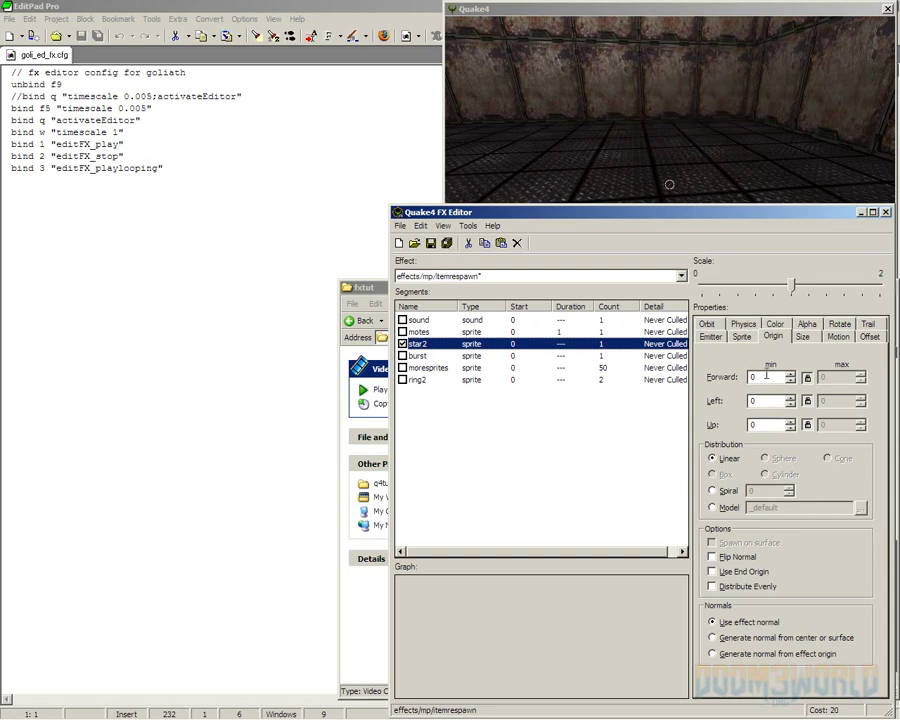
pyautogui.click(742, 337)
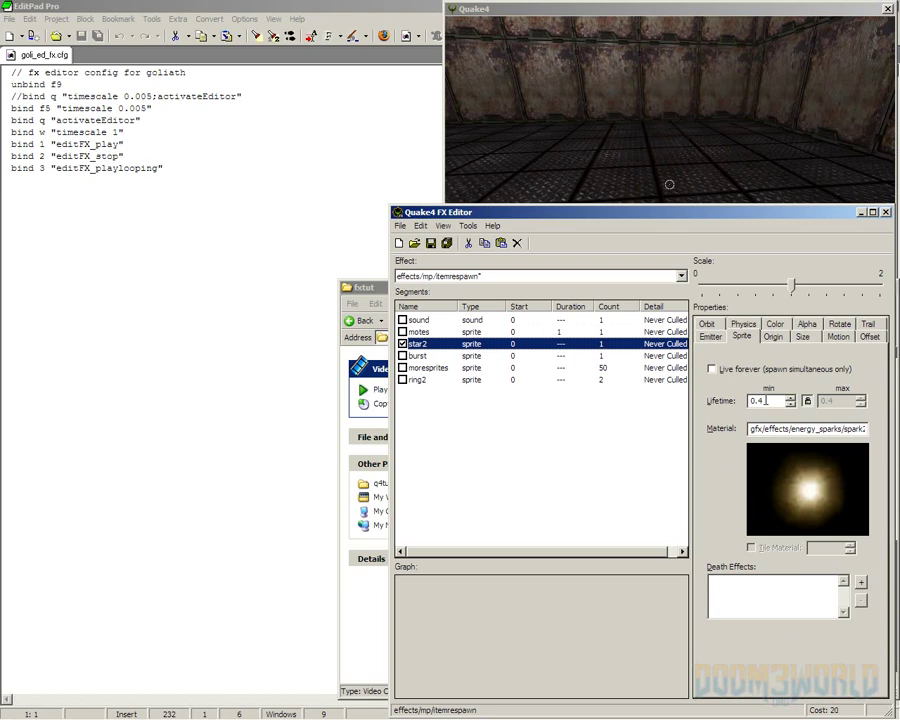
pyautogui.click(766, 400)
# Examine the star2 segment's size, sprite material, alpha and motion settings.
pyautogui.click(802, 336)
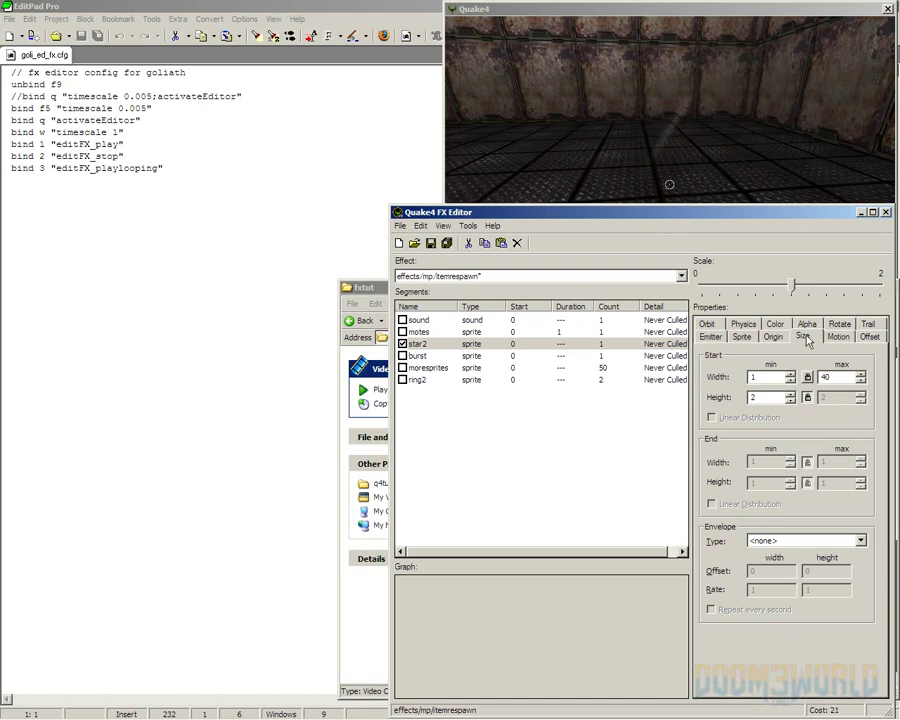
pyautogui.click(742, 337)
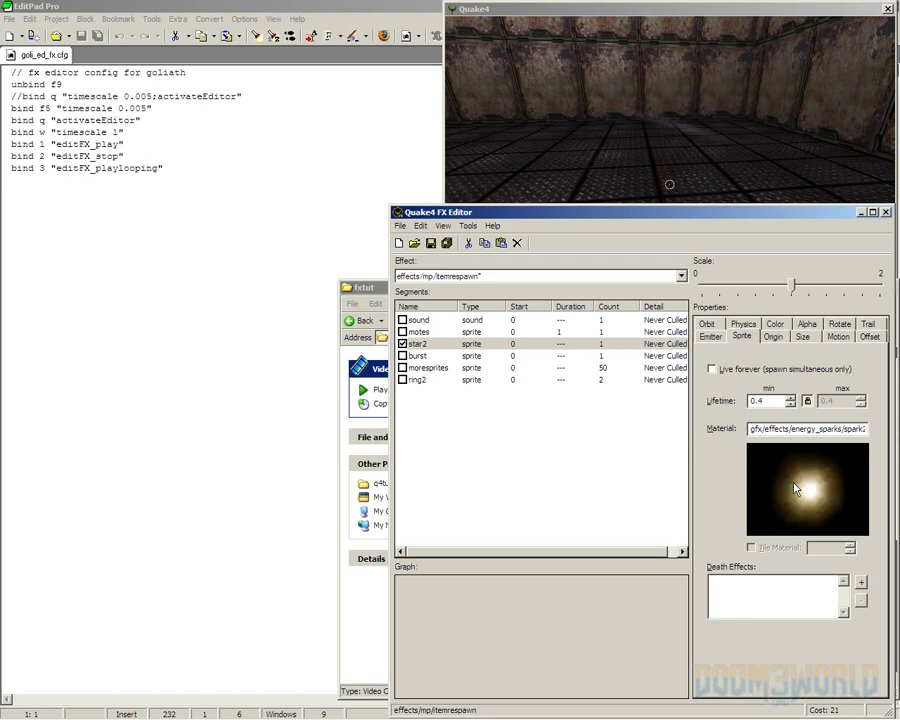
pyautogui.click(805, 338)
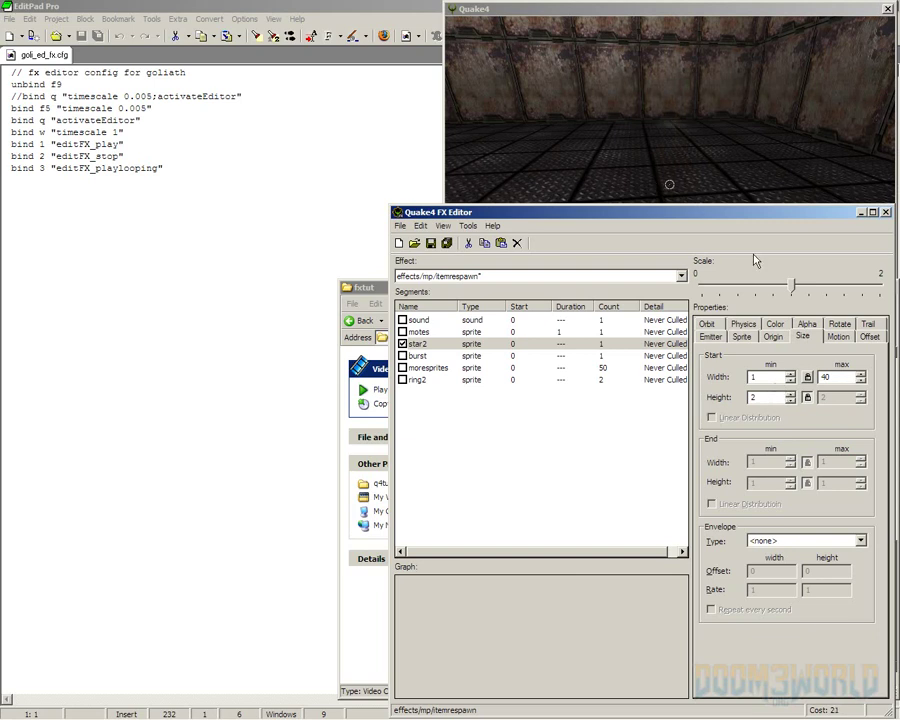
pyautogui.click(806, 326)
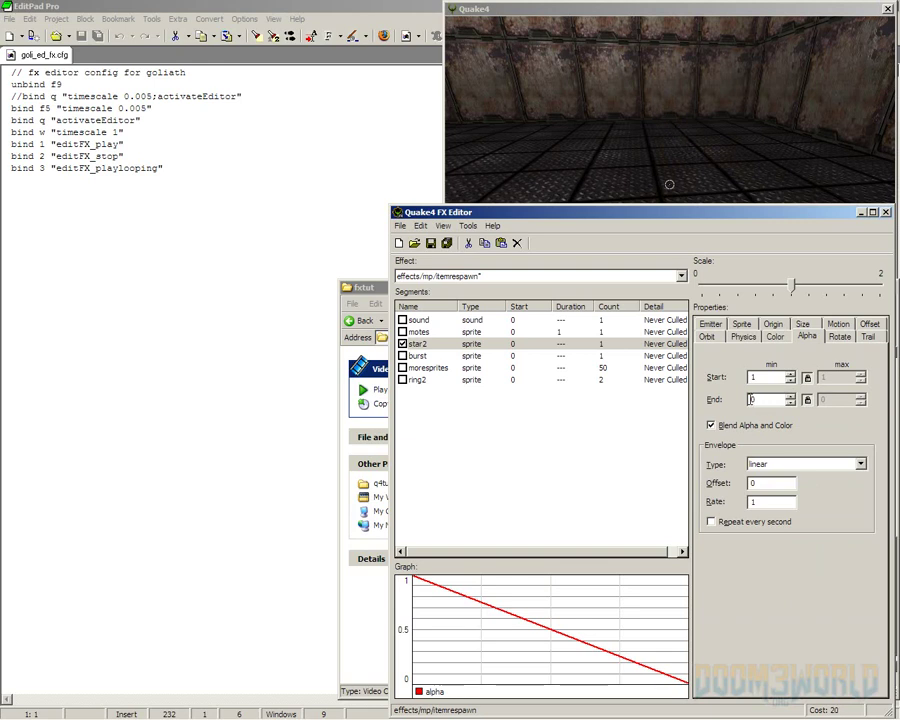
pyautogui.click(838, 324)
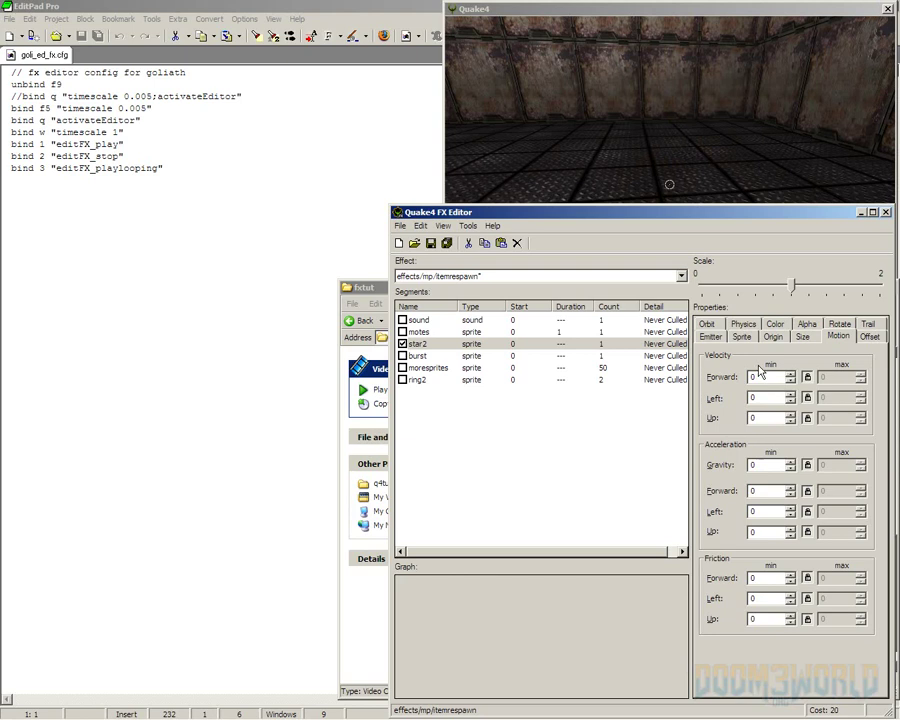
# Try rotating star2 from a fixed start of 0 to a fixed end of -360, with End relative to start off.
pyautogui.click(839, 325)
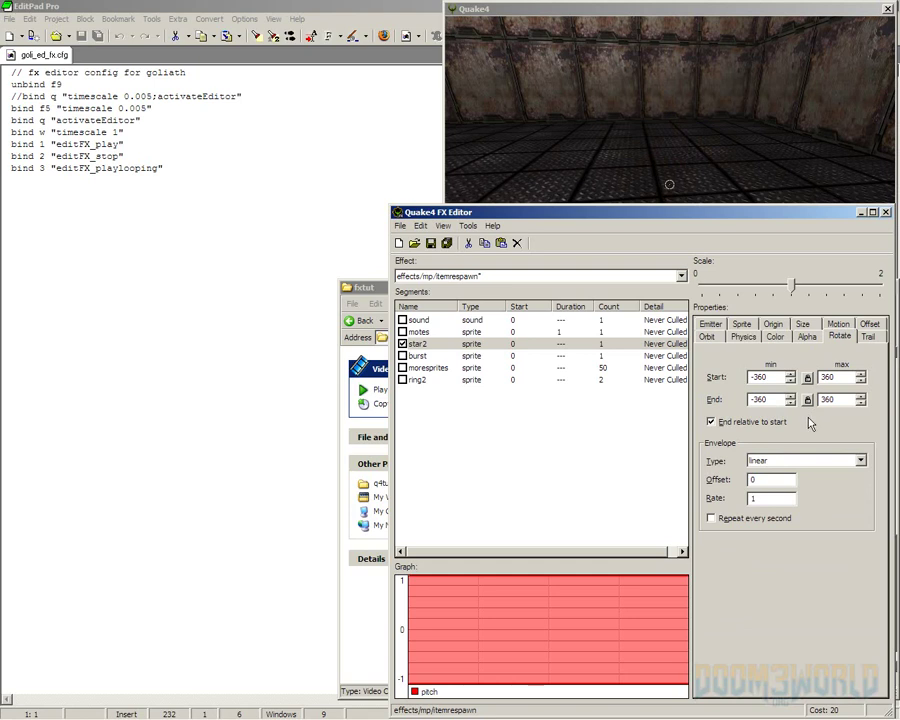
pyautogui.click(712, 421)
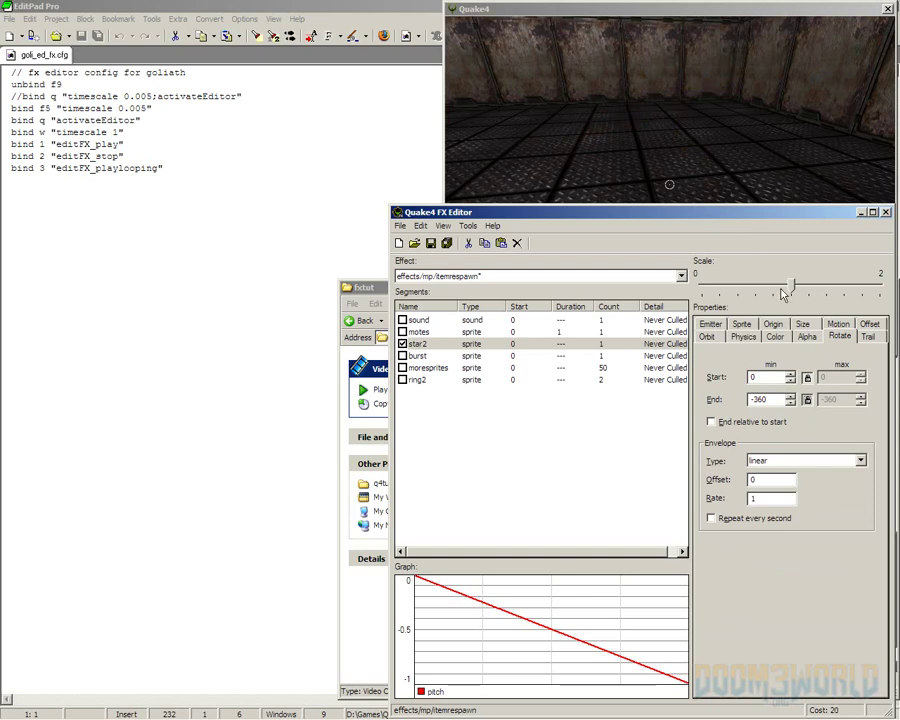
# Set the star2 segment's end alpha to 1 and its minimum start width to 30.
pyautogui.click(806, 337)
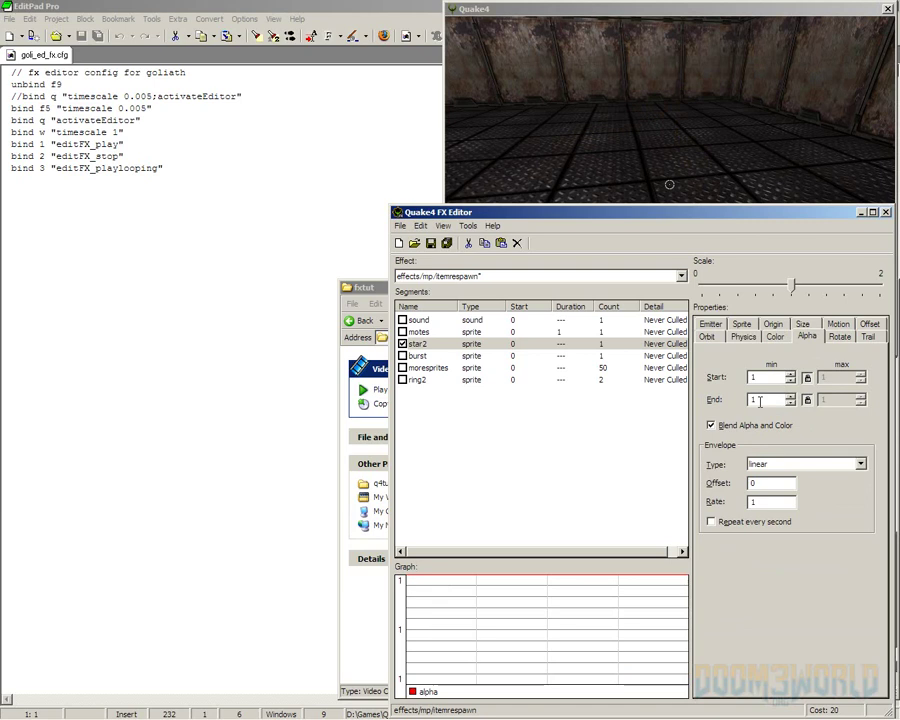
pyautogui.click(802, 326)
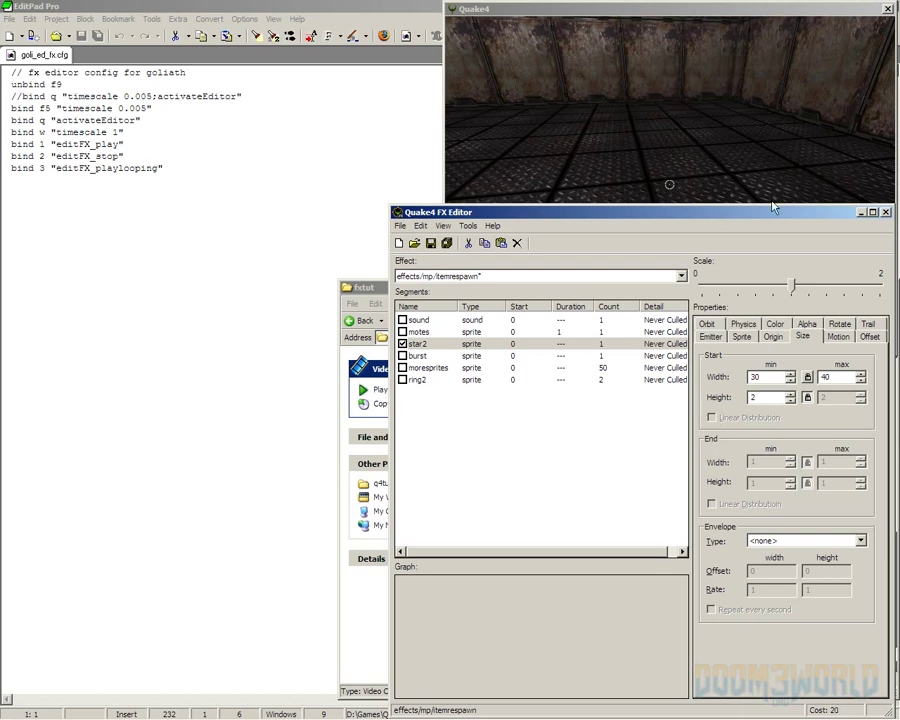
# Review the star2 segment's rotation range and the envelope types available for it.
pyautogui.click(840, 325)
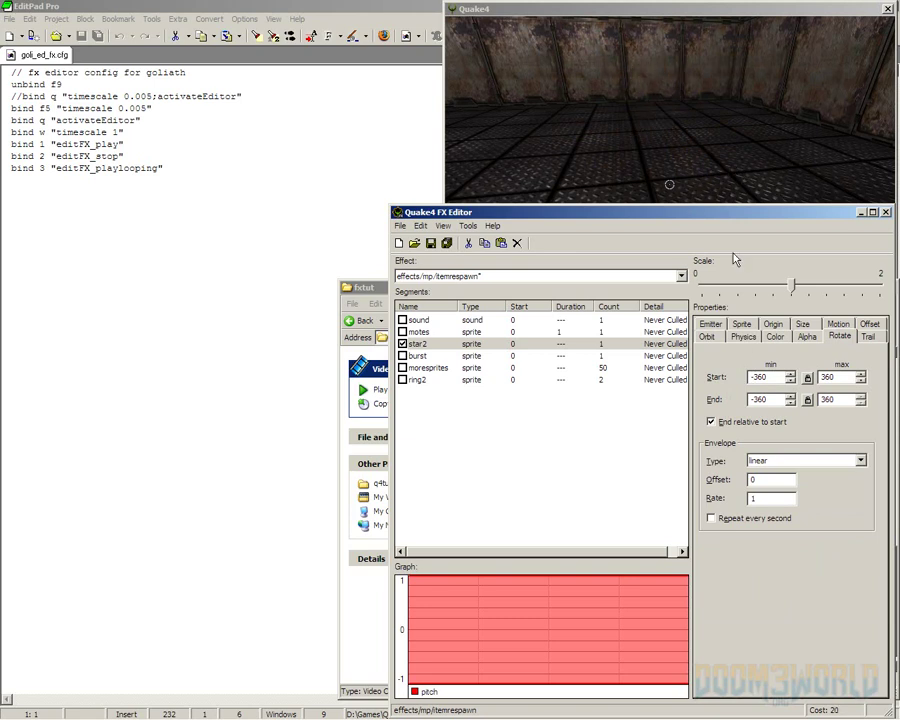
pyautogui.click(750, 377)
pyautogui.click(860, 461)
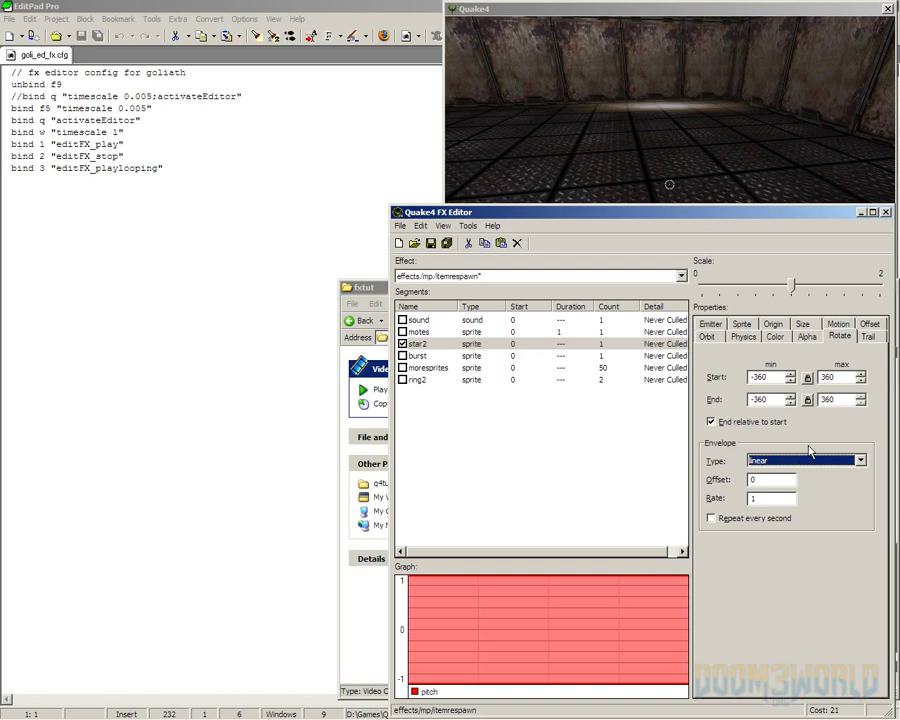
pyautogui.click(777, 379)
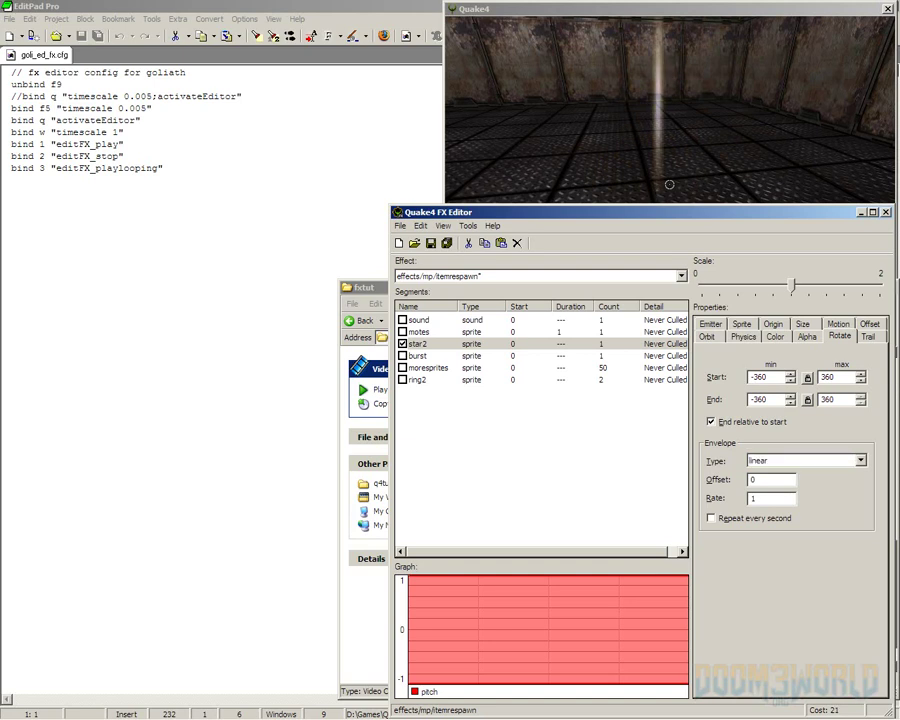
pyautogui.click(859, 461)
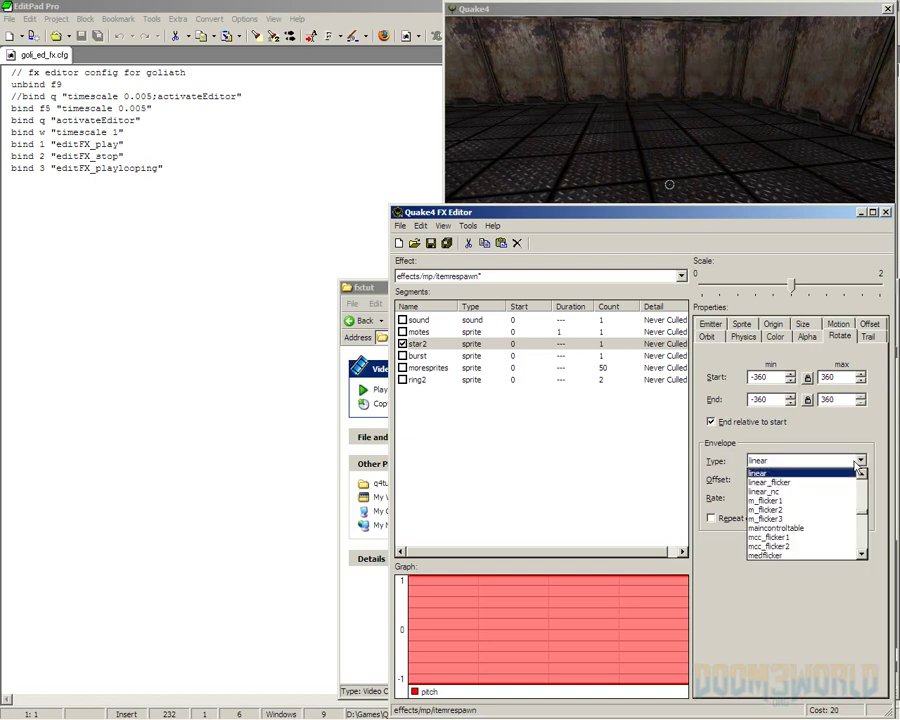
pyautogui.click(805, 501)
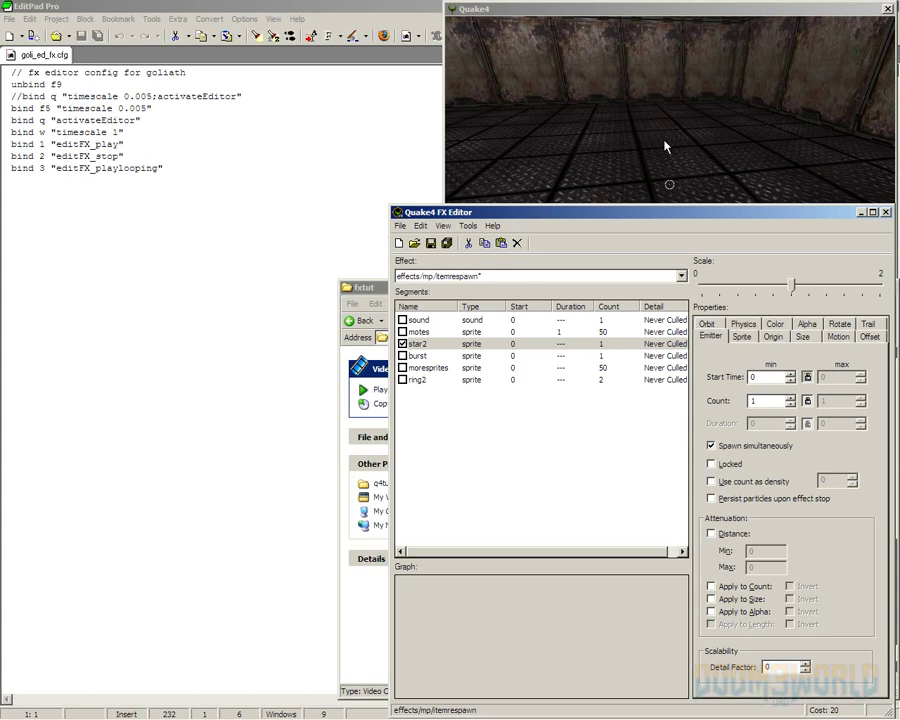
# Raise the star2 segment's particle count step by step to 10.
pyautogui.click(791, 398)
pyautogui.click(790, 396)
pyautogui.click(791, 396)
pyautogui.click(790, 396)
pyautogui.click(790, 396)
pyautogui.click(790, 396)
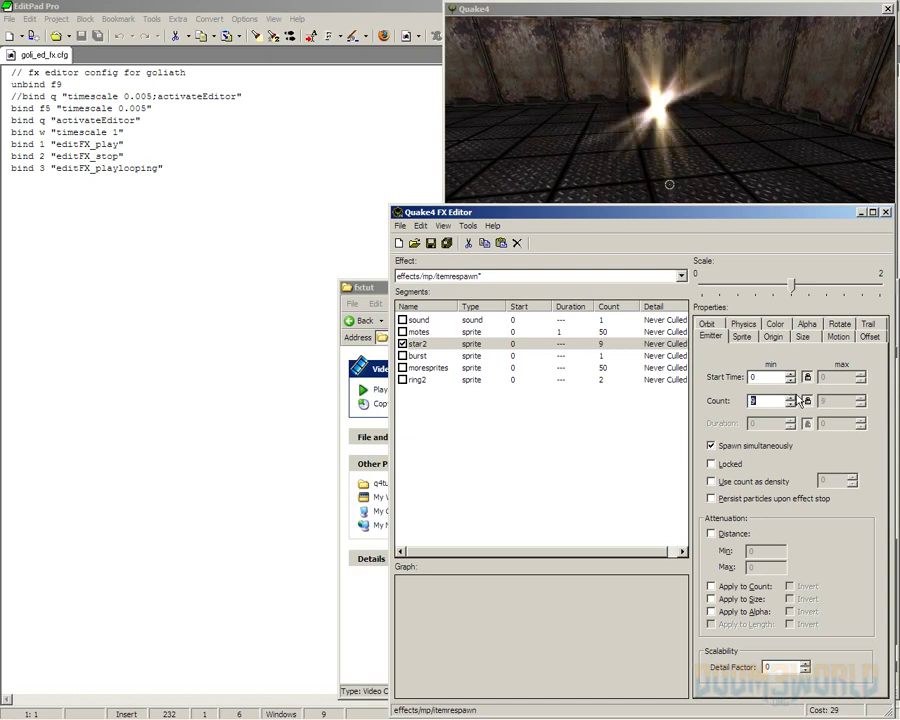
pyautogui.click(790, 396)
pyautogui.click(791, 396)
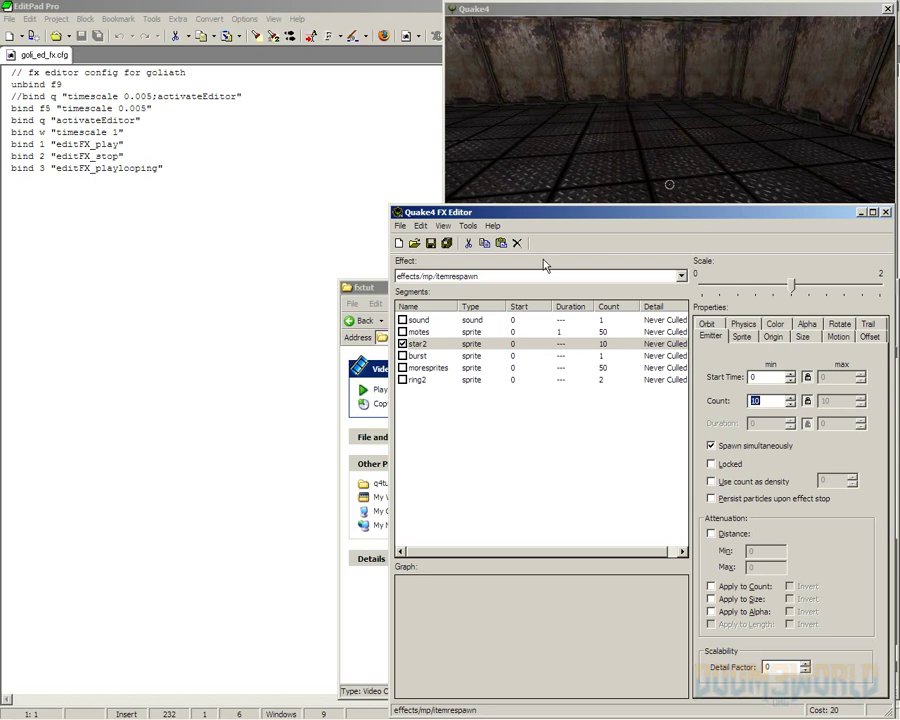
# Enable the burst segment in place of star2 to check its size, and switch to moresprites with a count of 1.
pyautogui.click(418, 355)
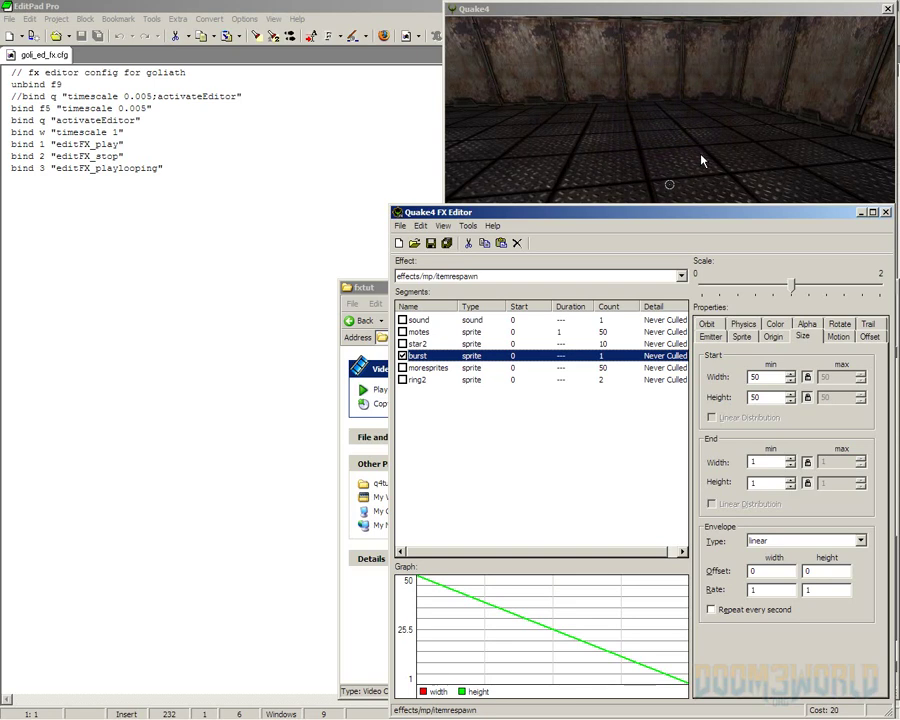
pyautogui.click(662, 366)
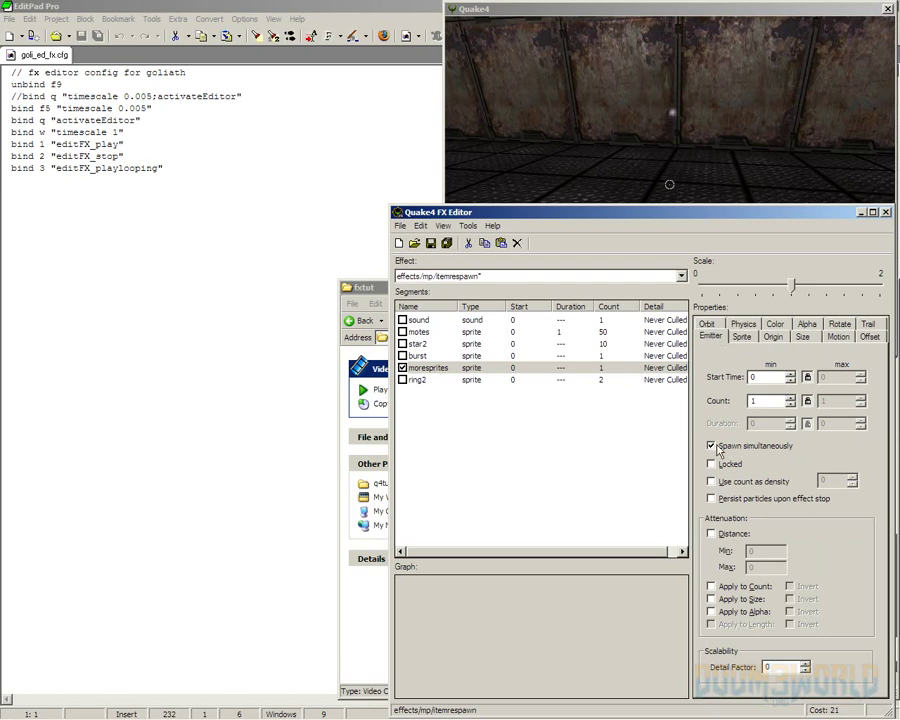
# Examine the moresprites segment's sprite, origin, motion, size, alpha, rotation and orbit settings.
pyautogui.click(741, 336)
pyautogui.click(773, 336)
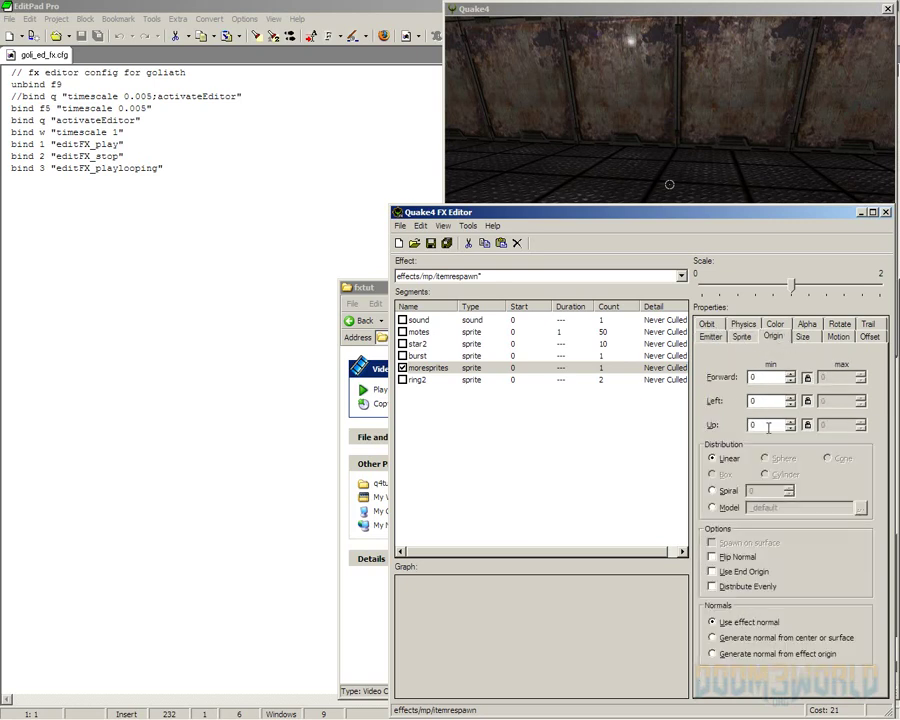
pyautogui.click(838, 337)
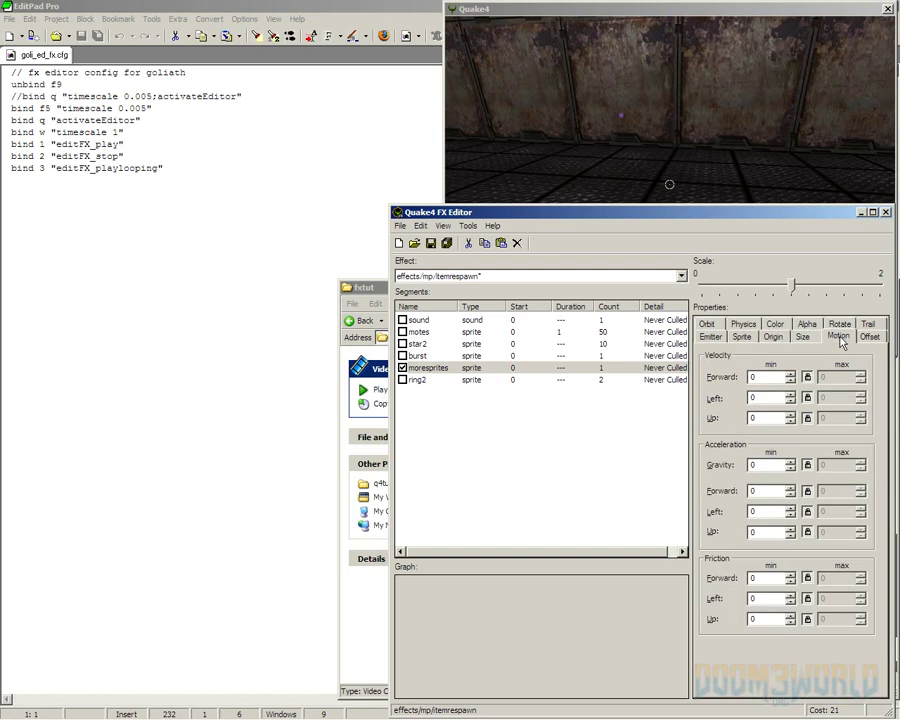
pyautogui.click(808, 339)
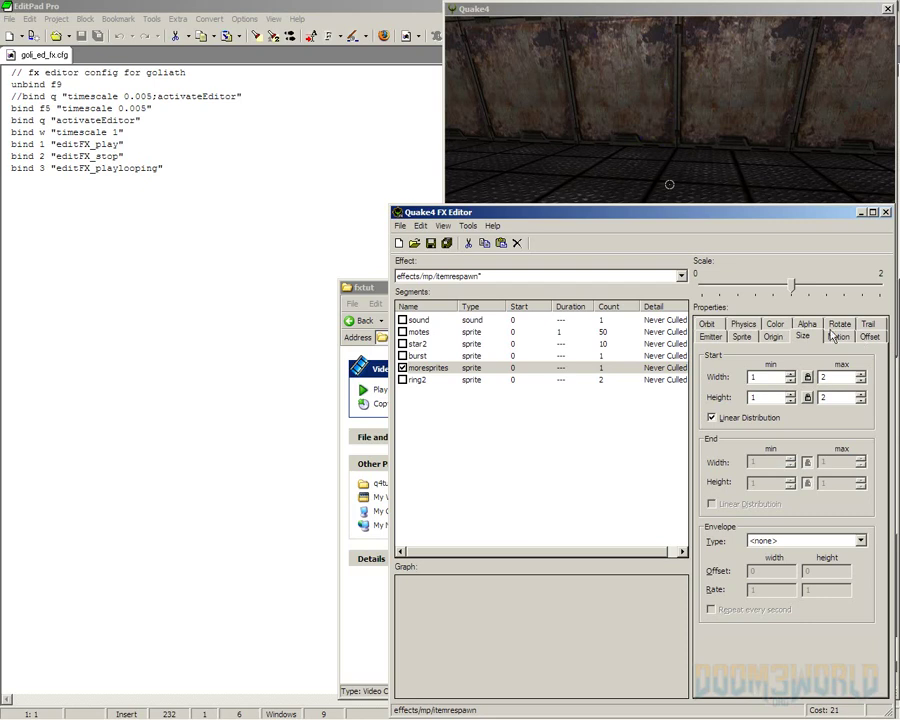
pyautogui.click(798, 328)
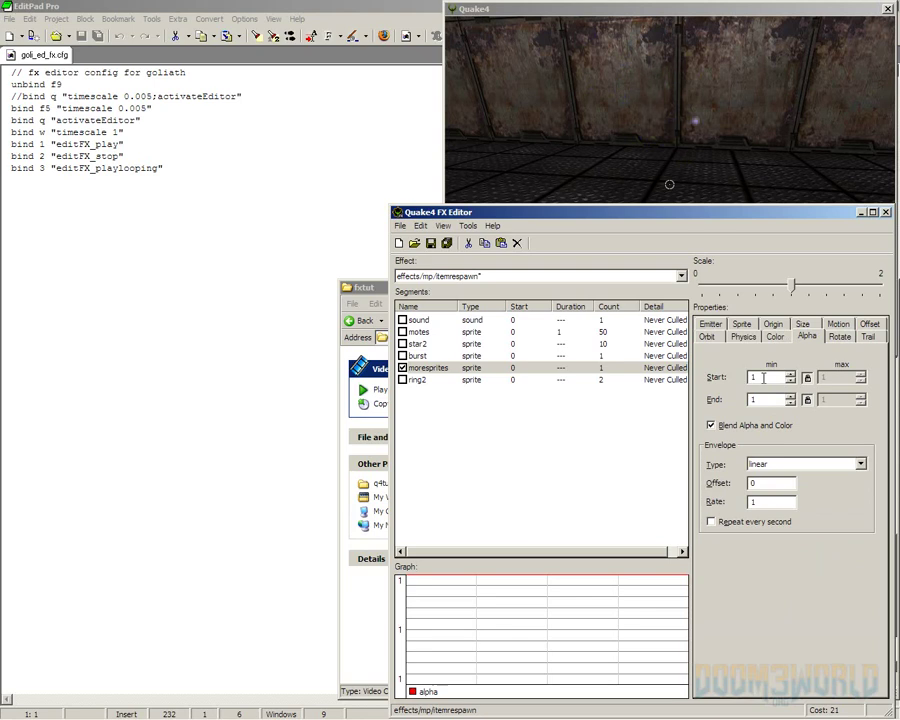
pyautogui.click(839, 336)
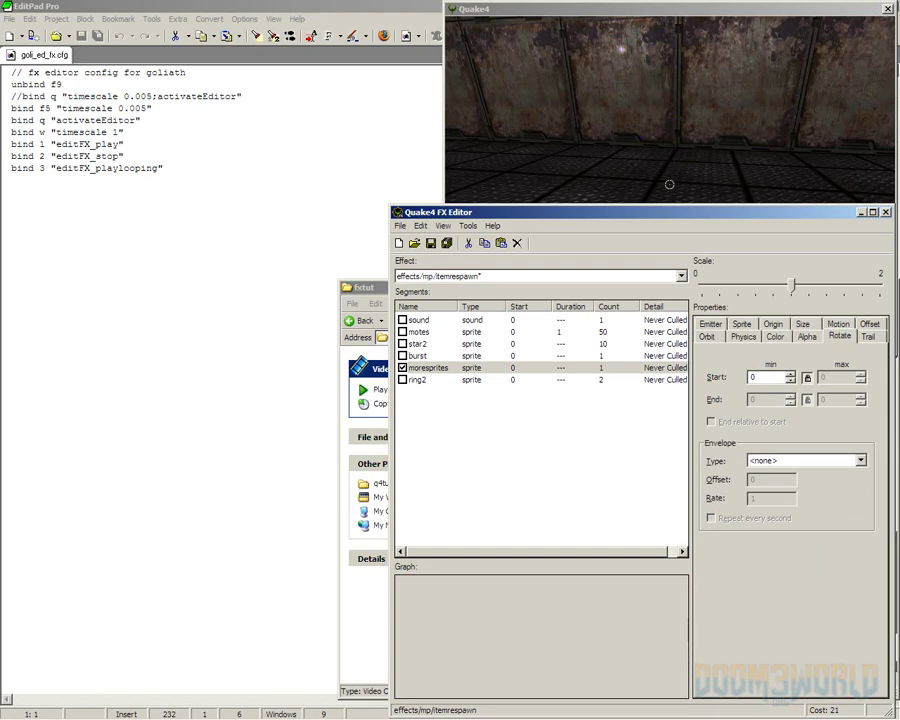
pyautogui.click(838, 326)
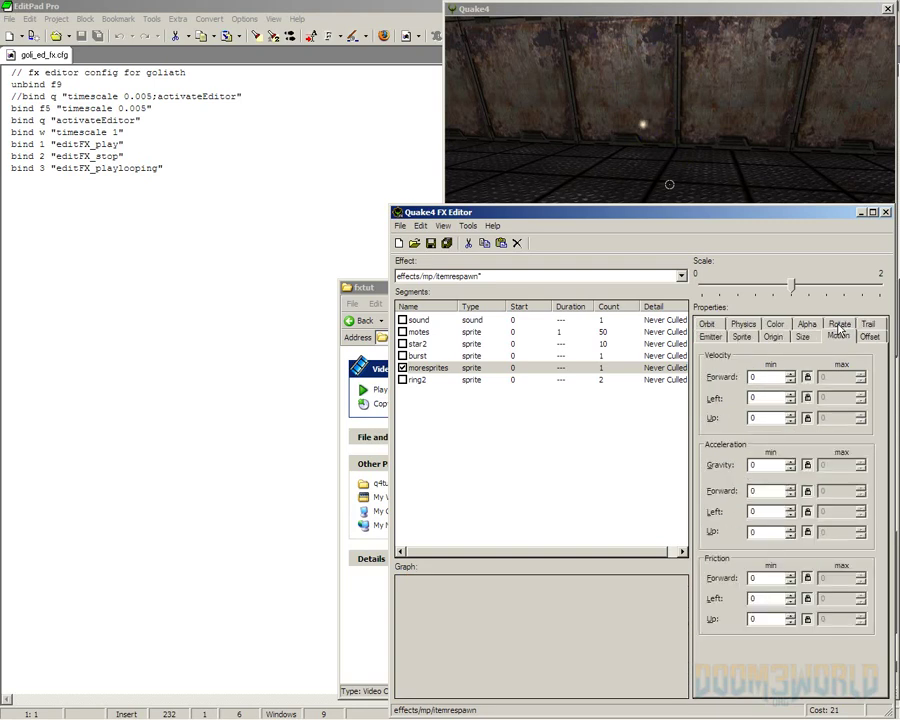
pyautogui.click(709, 325)
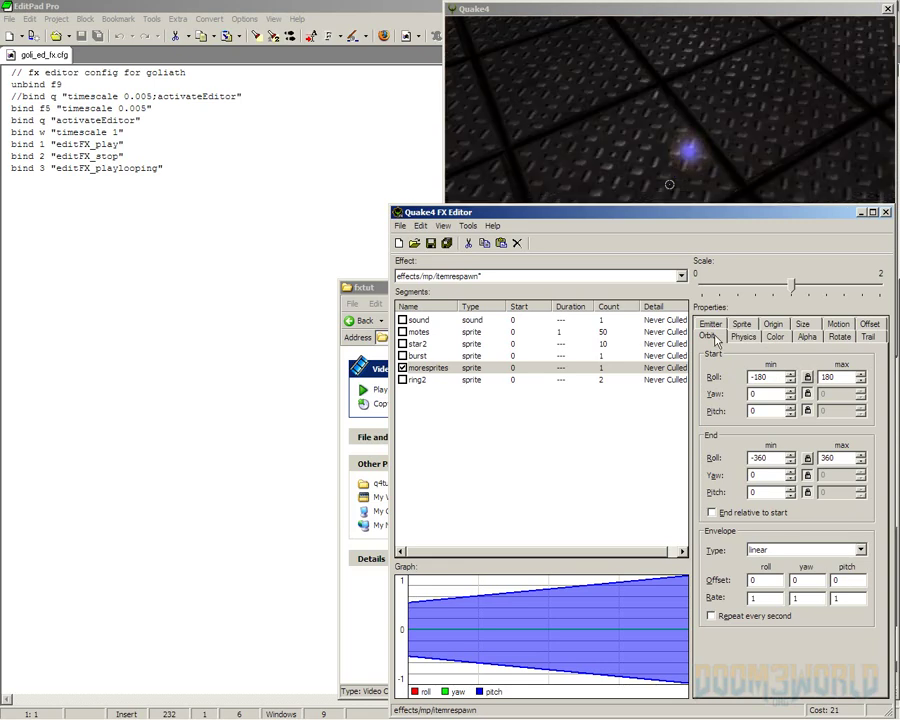
# Give the moresprites segment's start forward offset a range of 0 to 10, and check its origin settings.
pyautogui.click(869, 326)
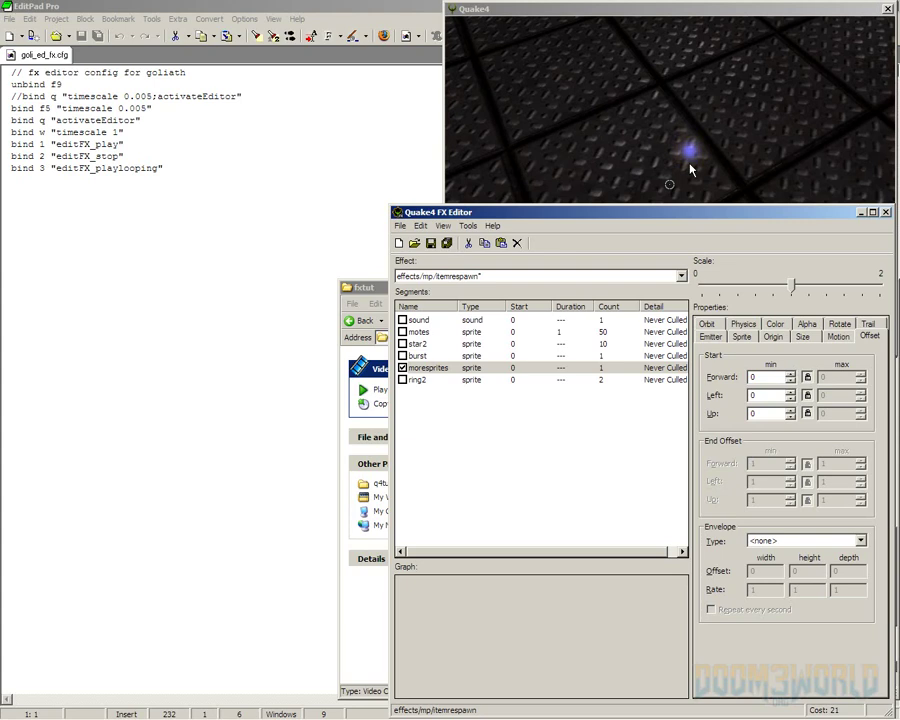
pyautogui.click(707, 324)
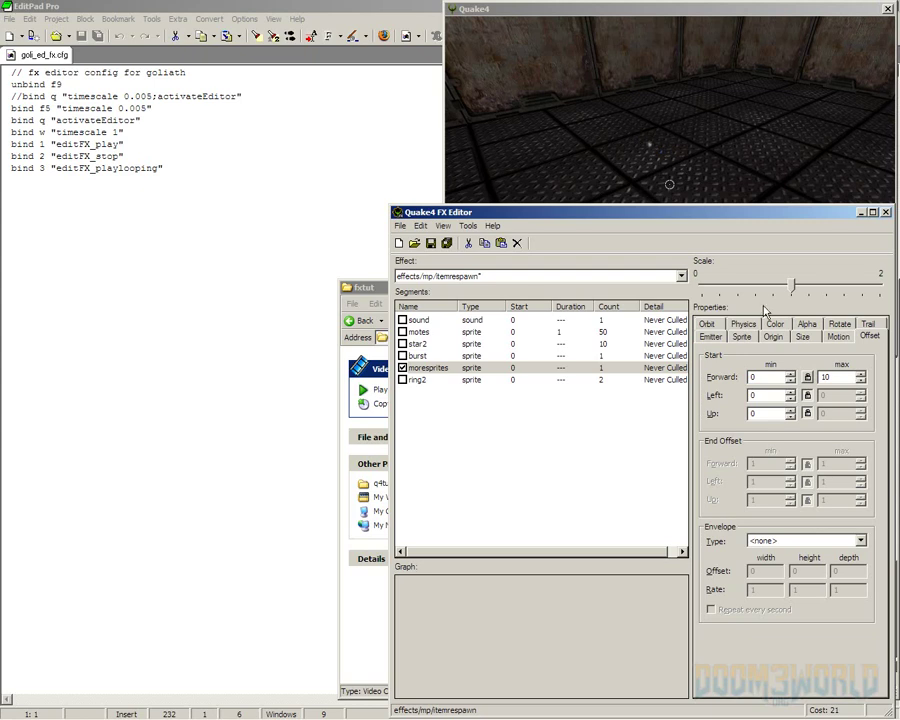
pyautogui.click(773, 336)
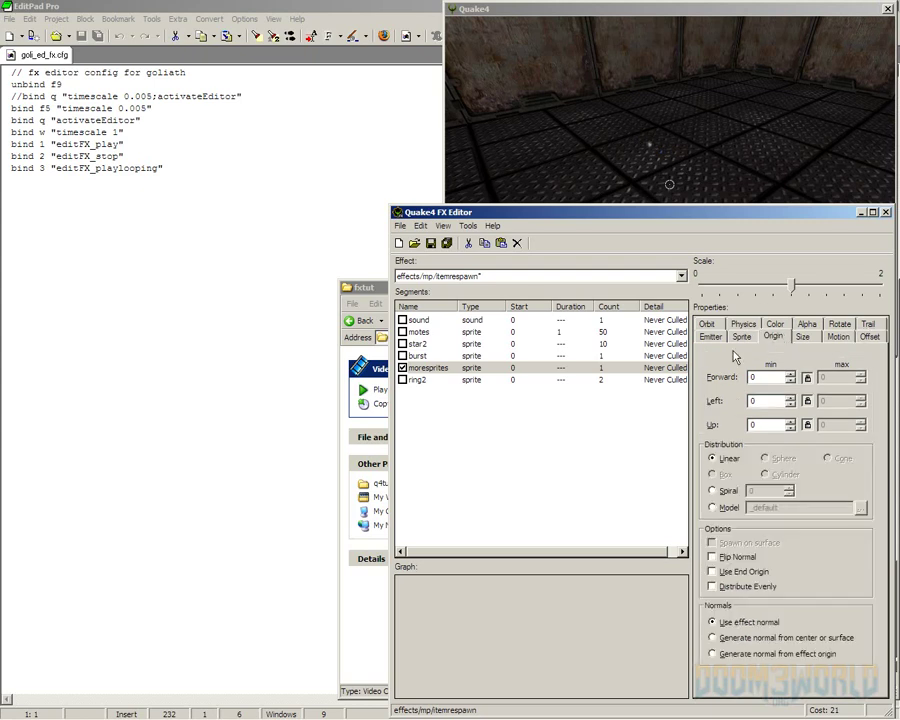
pyautogui.click(869, 337)
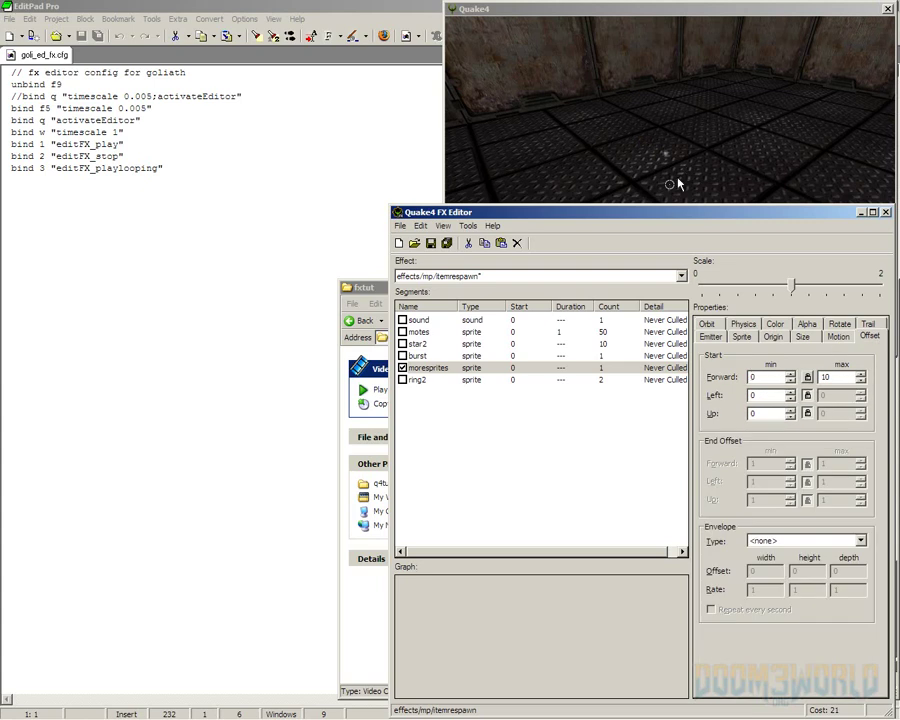
# Fix the moresprites segment's start offset at 10 forward and 1 left, and set its particle count to 10.
pyautogui.click(824, 377)
pyautogui.write('1')
pyautogui.click(807, 397)
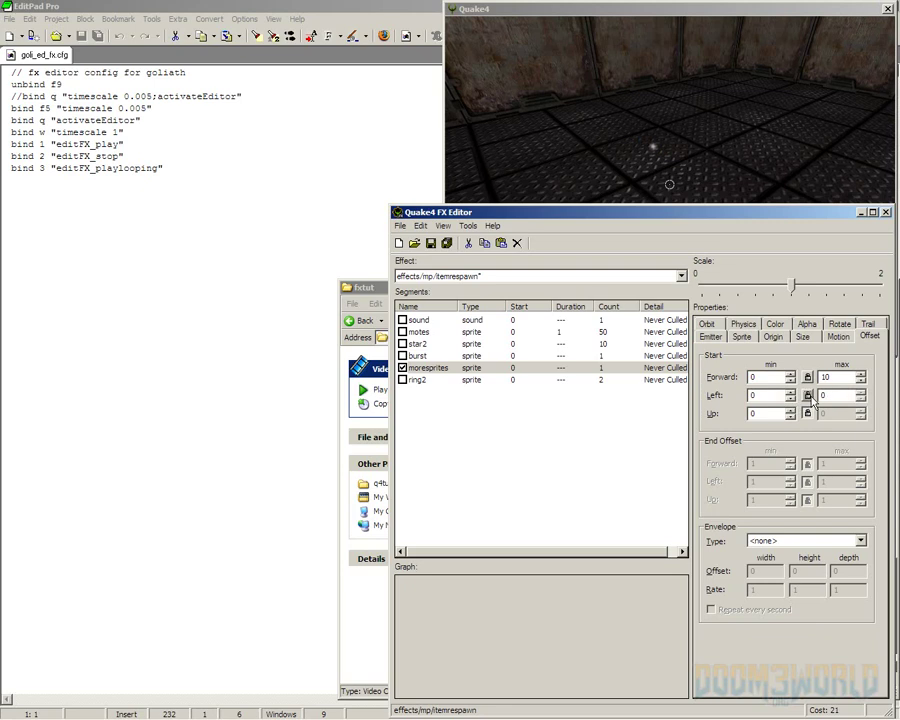
pyautogui.moveTo(832, 395); pyautogui.dragTo(821, 395)
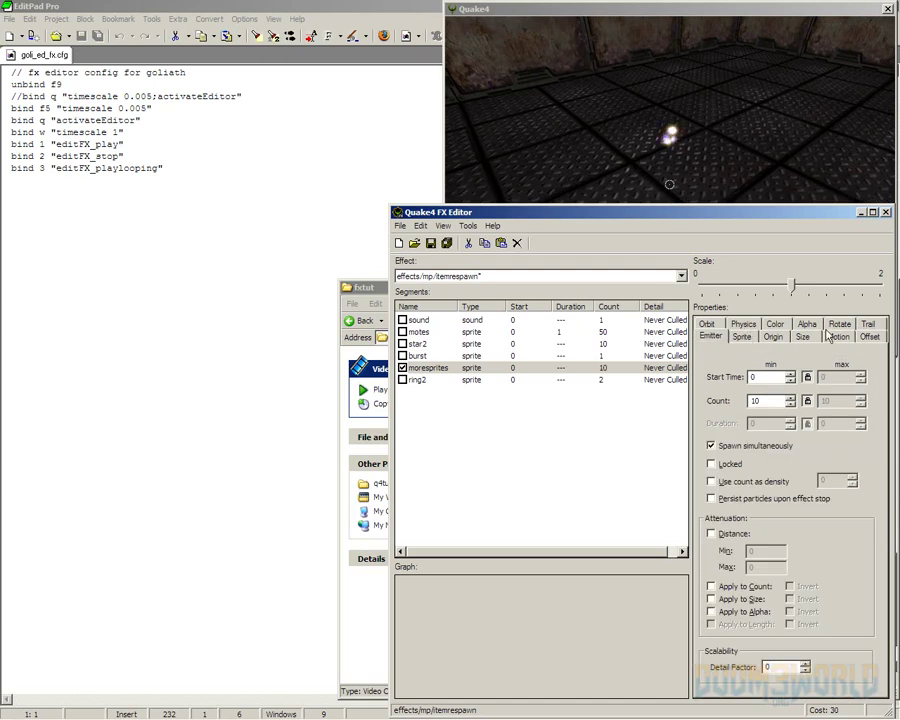
pyautogui.click(871, 338)
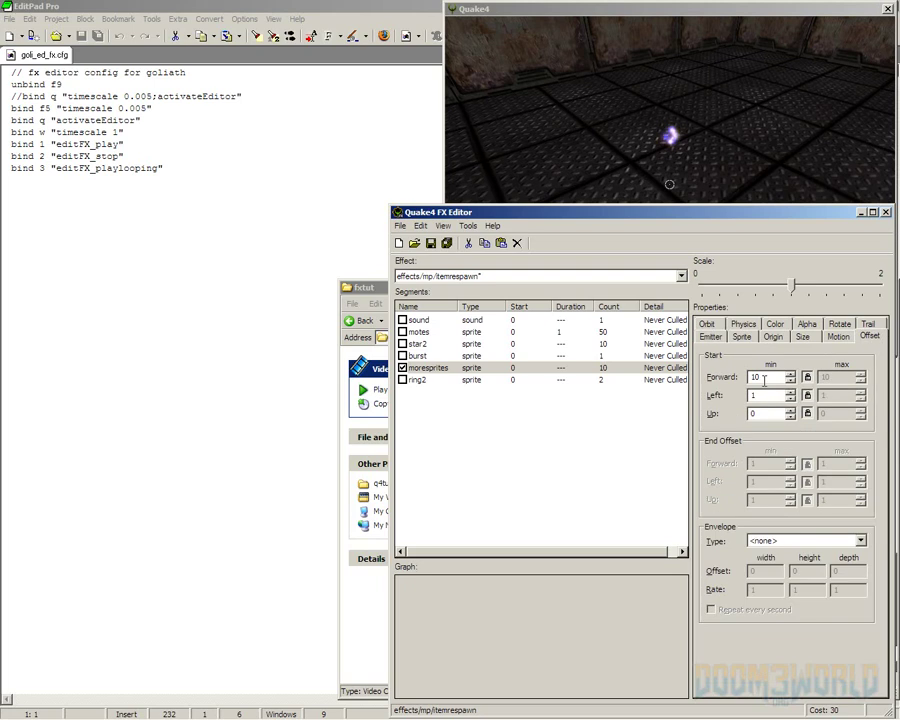
# Raise the moresprites segment's start left offset to 6.
pyautogui.moveTo(764, 395); pyautogui.dragTo(711, 404)
pyautogui.click(789, 393)
pyautogui.click(789, 393)
pyautogui.click(789, 393)
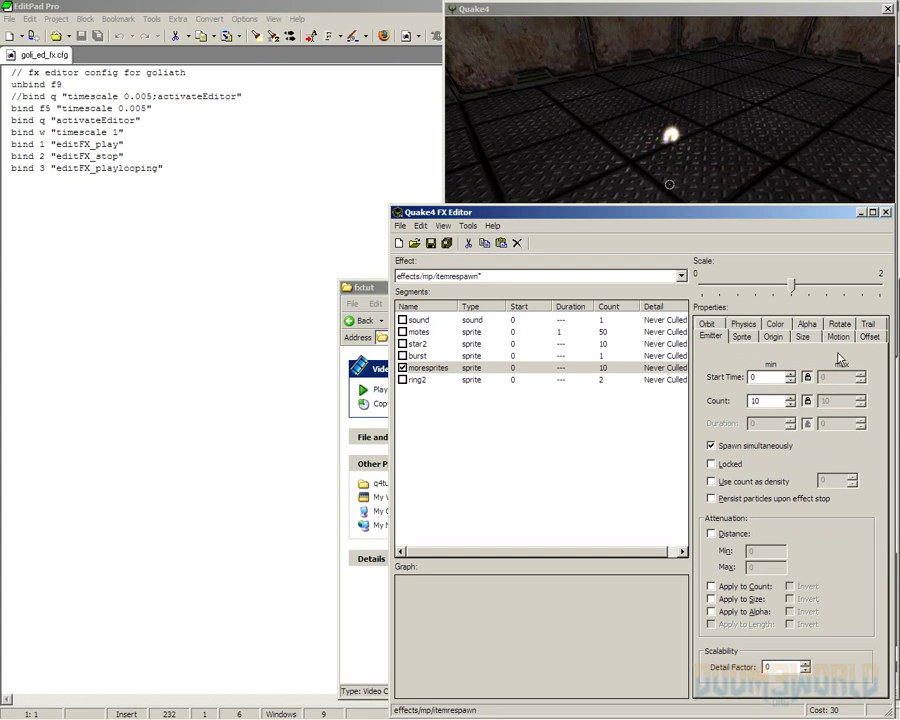
pyautogui.click(870, 337)
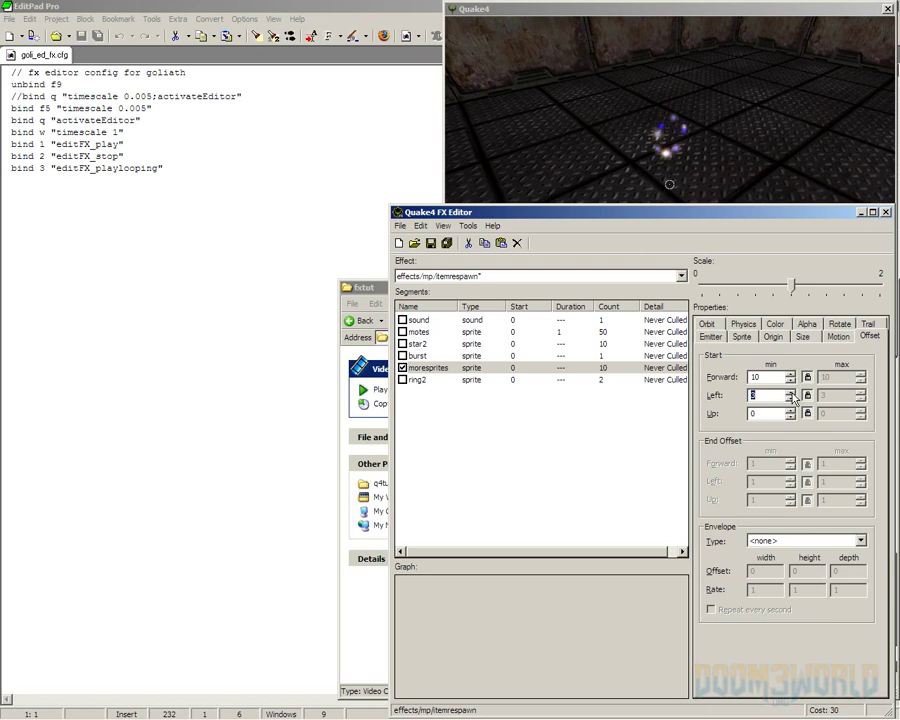
pyautogui.click(790, 393)
pyautogui.click(791, 393)
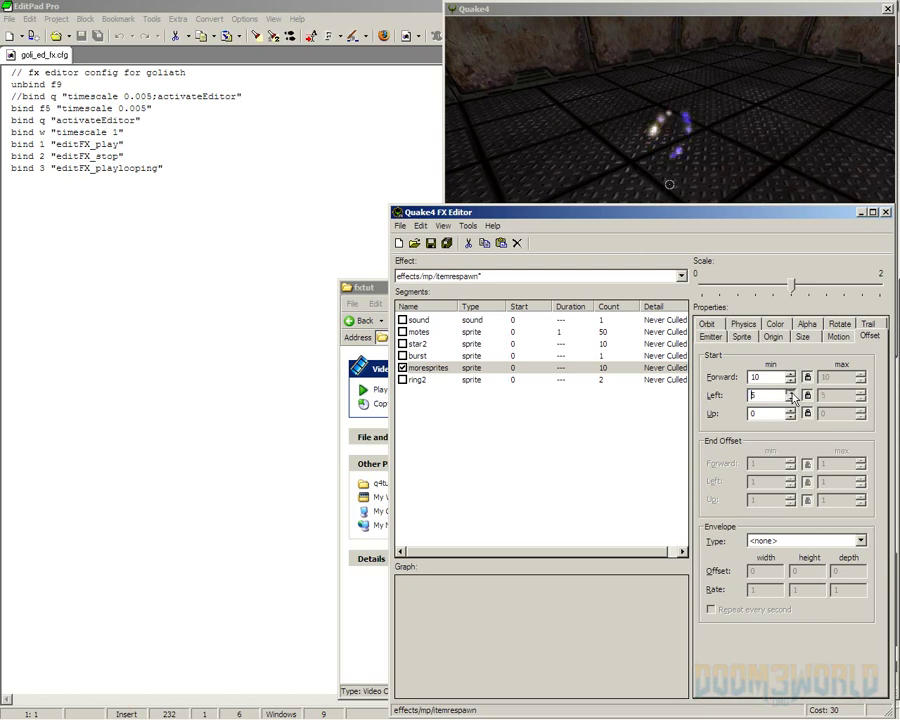
pyautogui.click(791, 393)
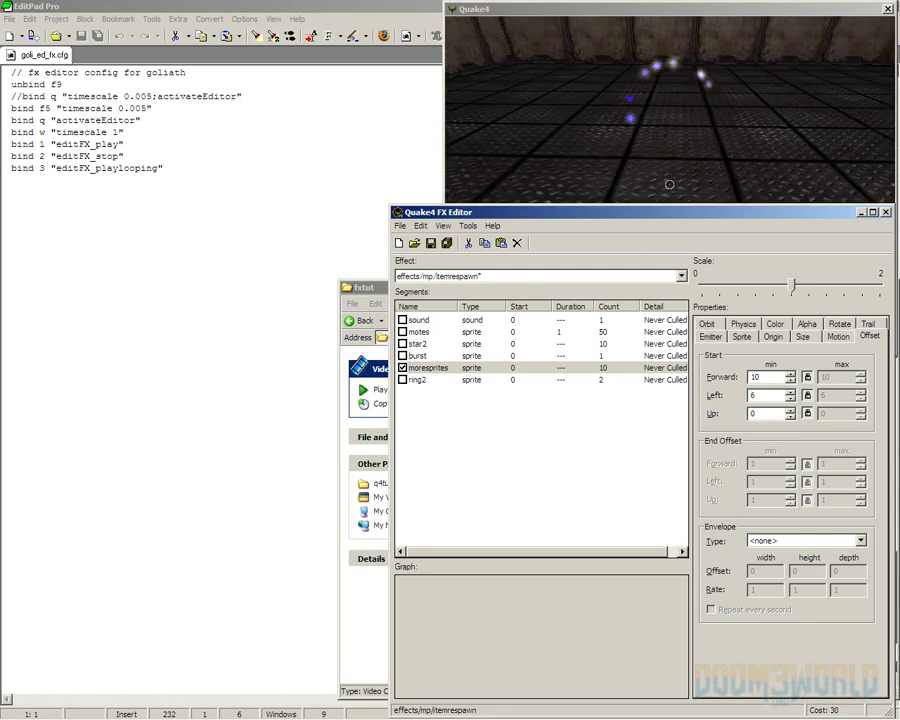
# Set the moresprites segment's start forward offset to 0.
pyautogui.click(758, 377)
pyautogui.moveTo(760, 377); pyautogui.dragTo(713, 379)
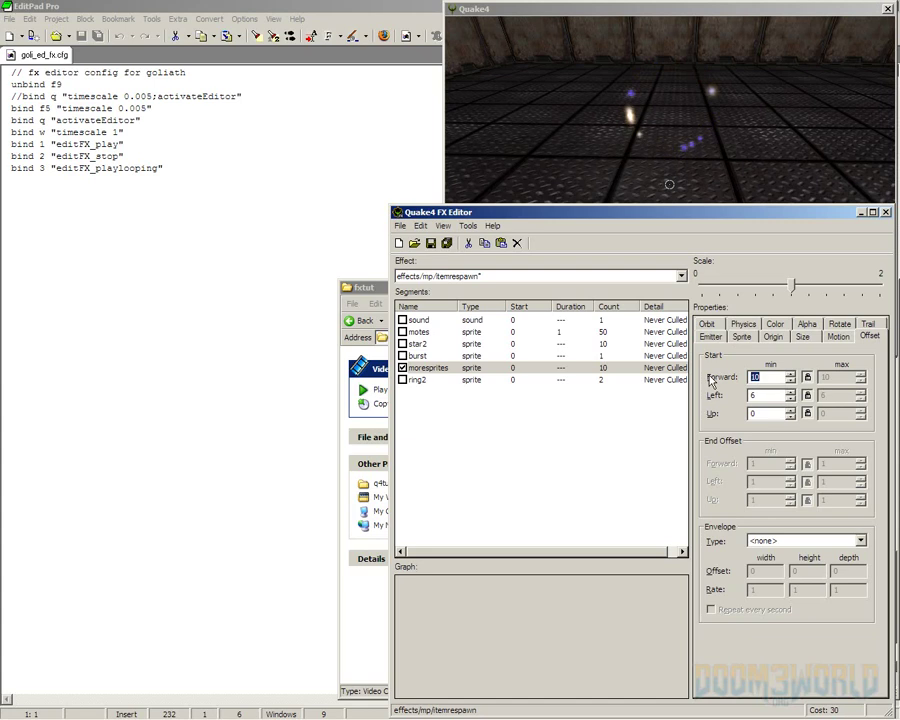
pyautogui.write('0')
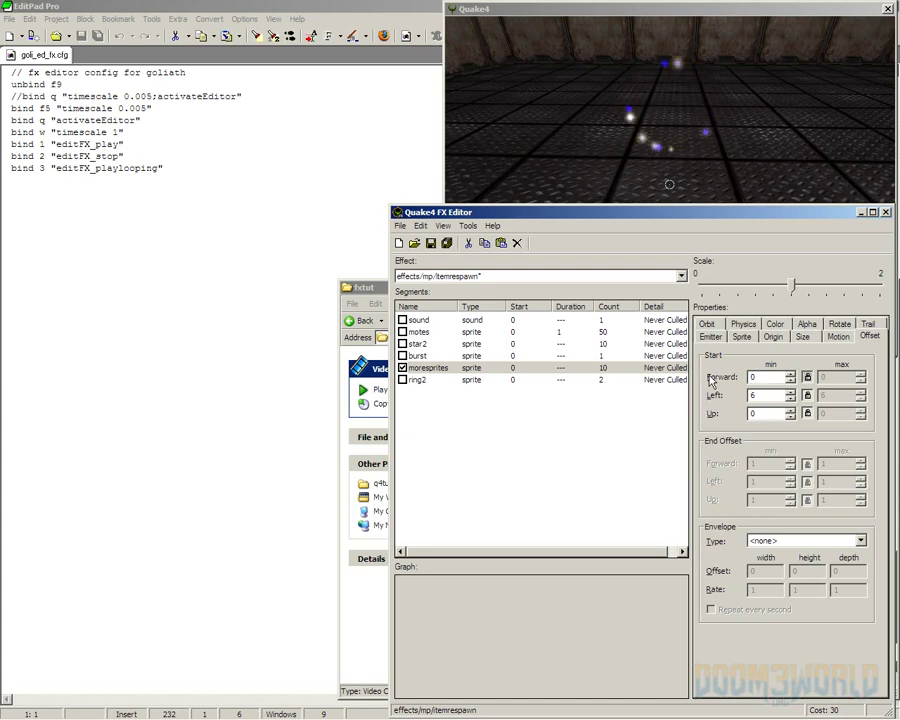
pyautogui.press('Tab')
pyautogui.press('Tab')
pyautogui.write('0')
pyautogui.press('Tab')
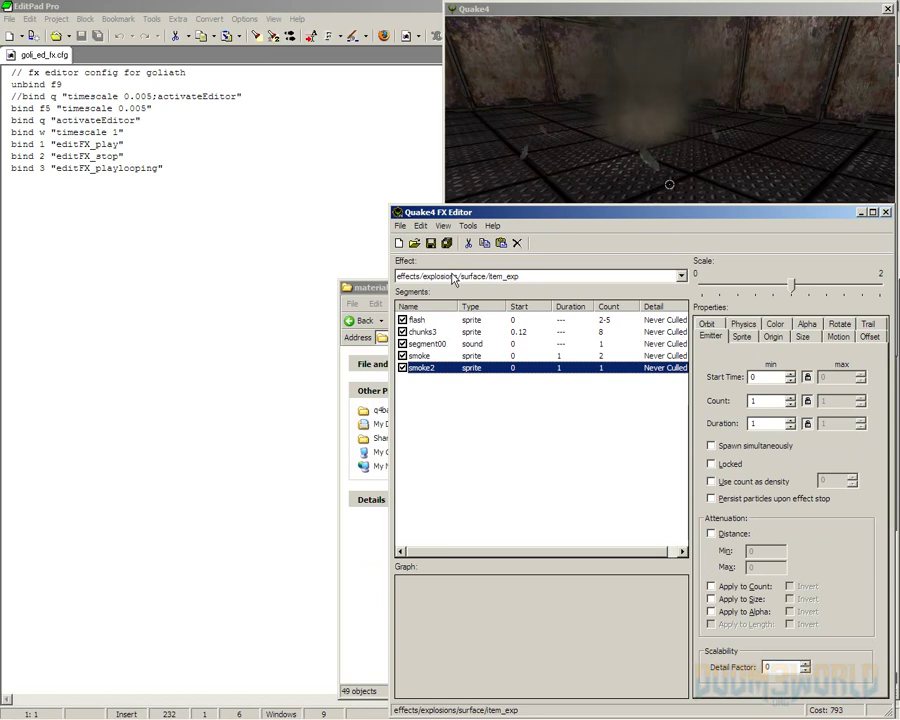
# Check which effects folder holds item_exp.fx in the Open Effect dialog, without opening a file.
pyautogui.click(415, 244)
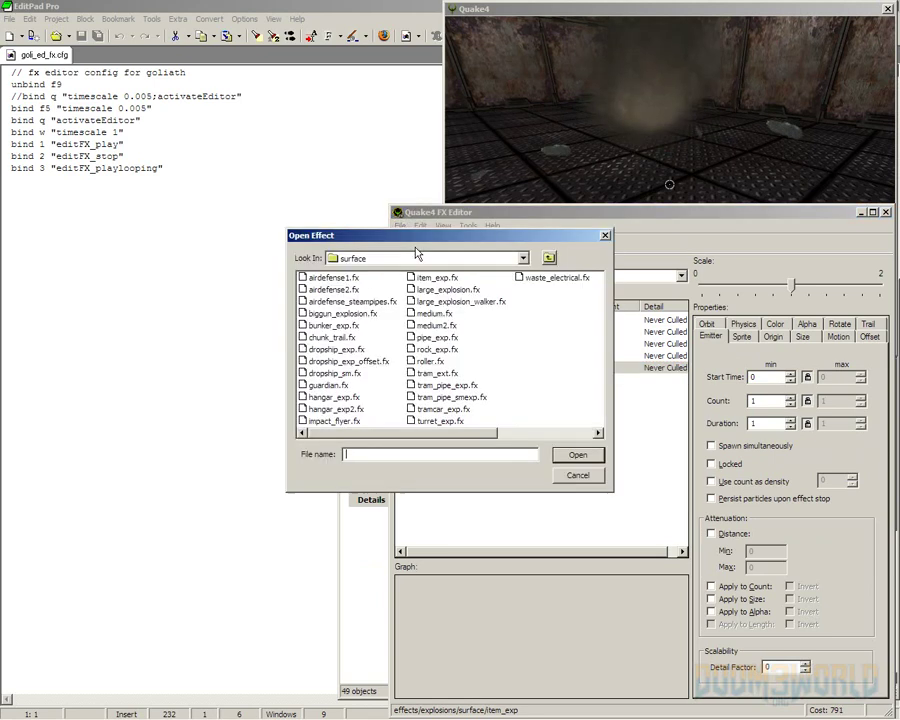
pyautogui.click(522, 259)
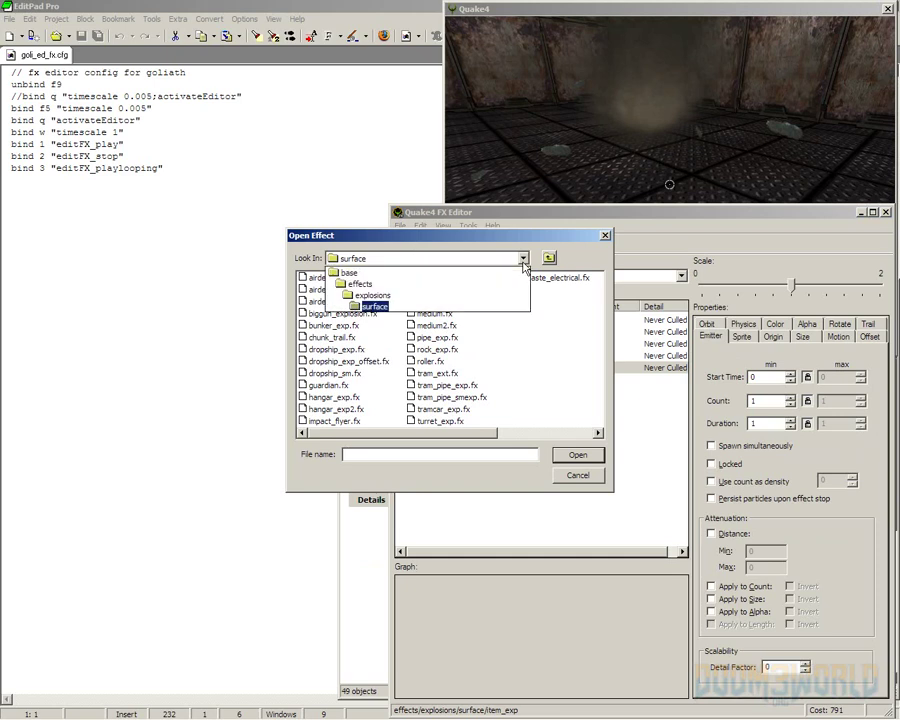
pyautogui.click(453, 306)
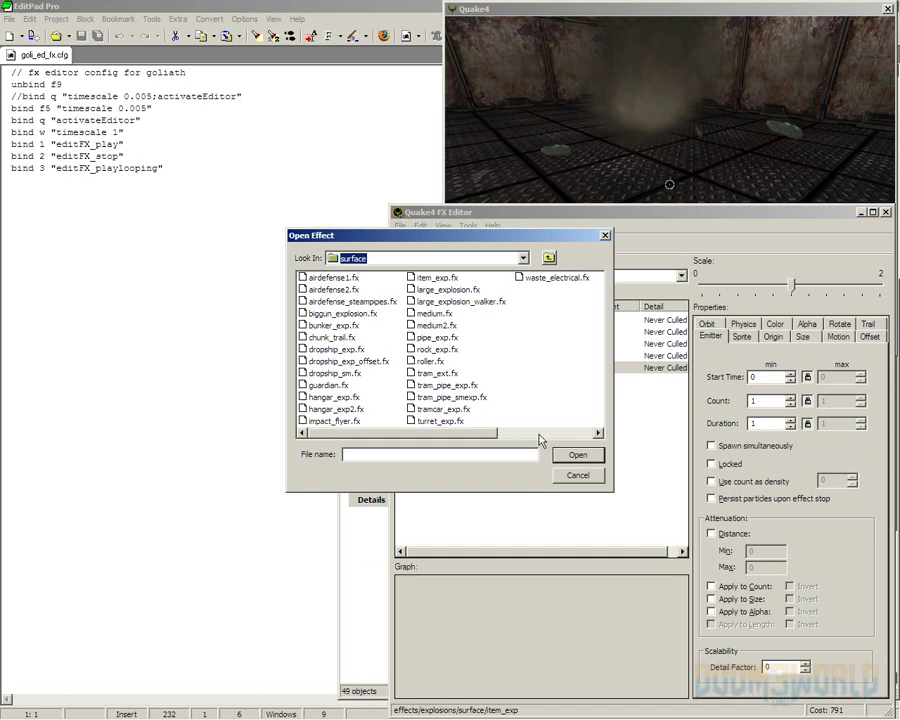
pyautogui.click(578, 477)
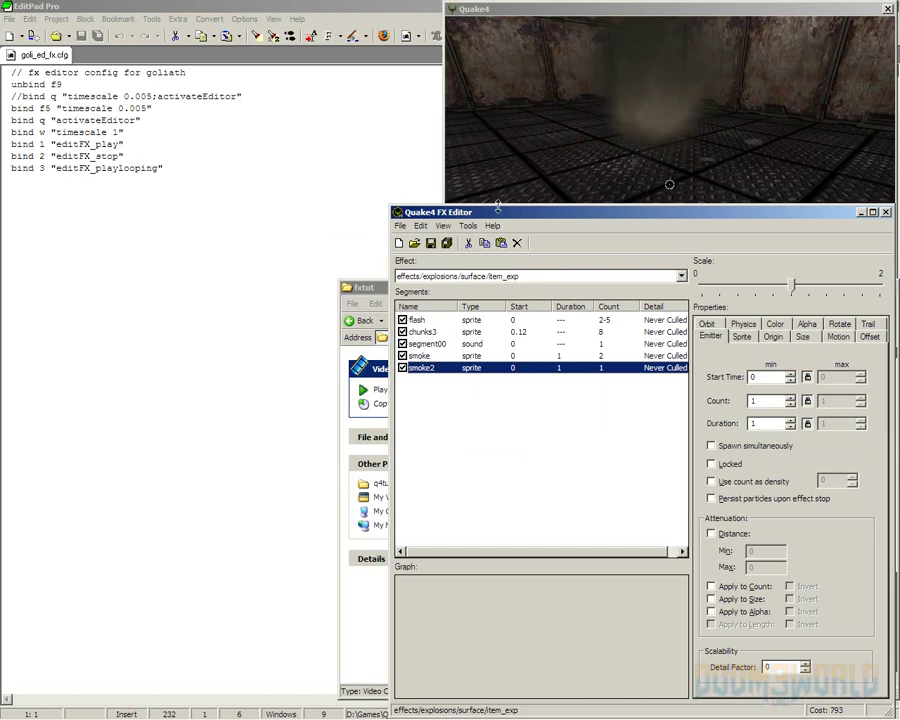
# Disable item_exp's flash, segment00, smoke and smoke2 segments, and select chunks3 as the only active one.
pyautogui.click(403, 320)
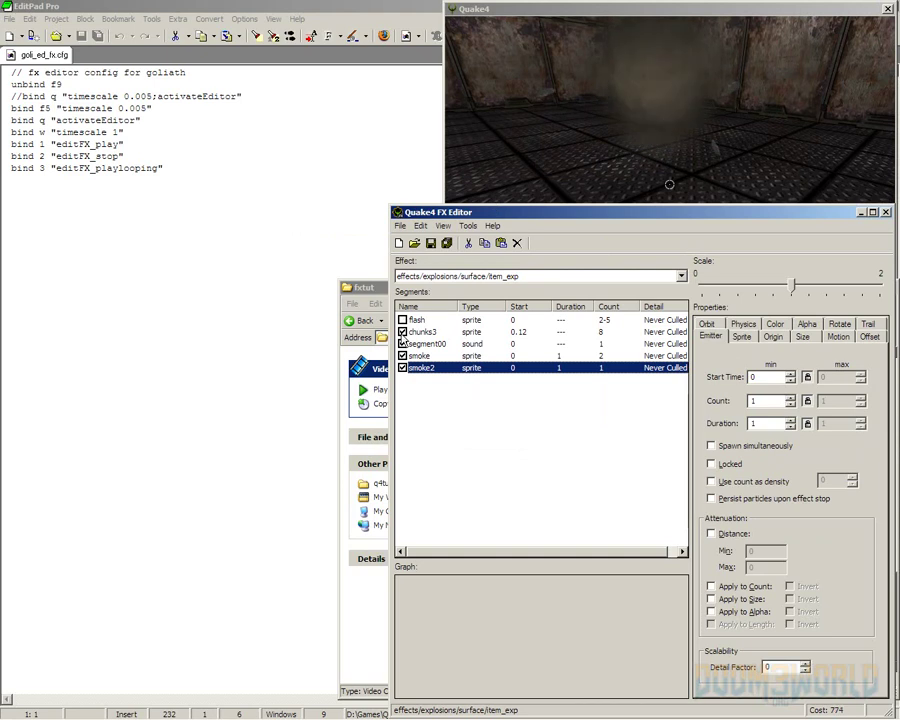
pyautogui.click(403, 343)
pyautogui.click(403, 356)
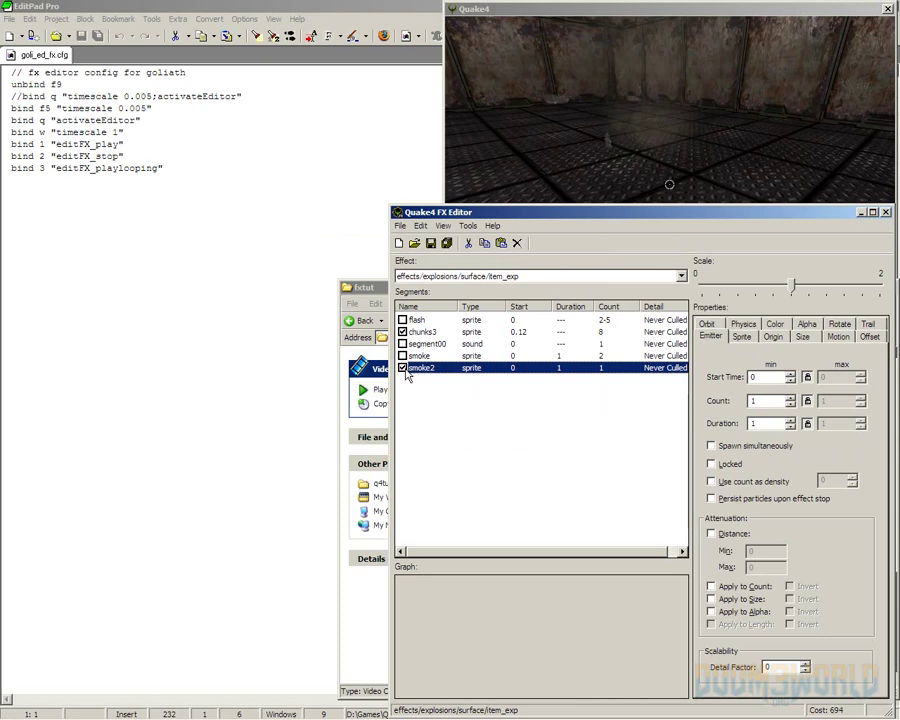
pyautogui.click(425, 332)
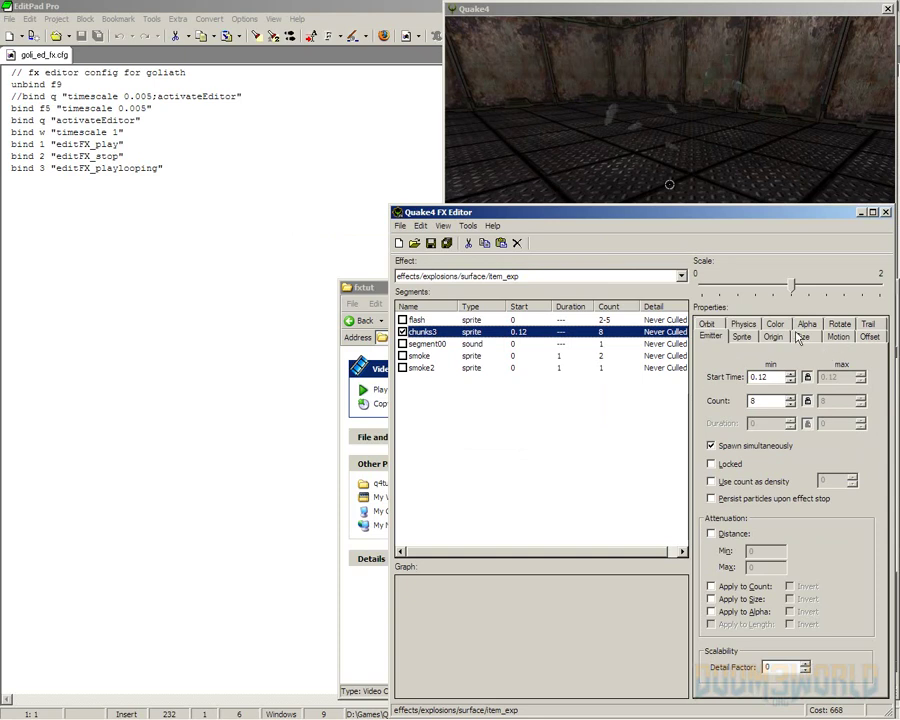
# Try a bounce-on-impact factor of .1 in the chunks3 segment's physics settings.
pyautogui.click(744, 326)
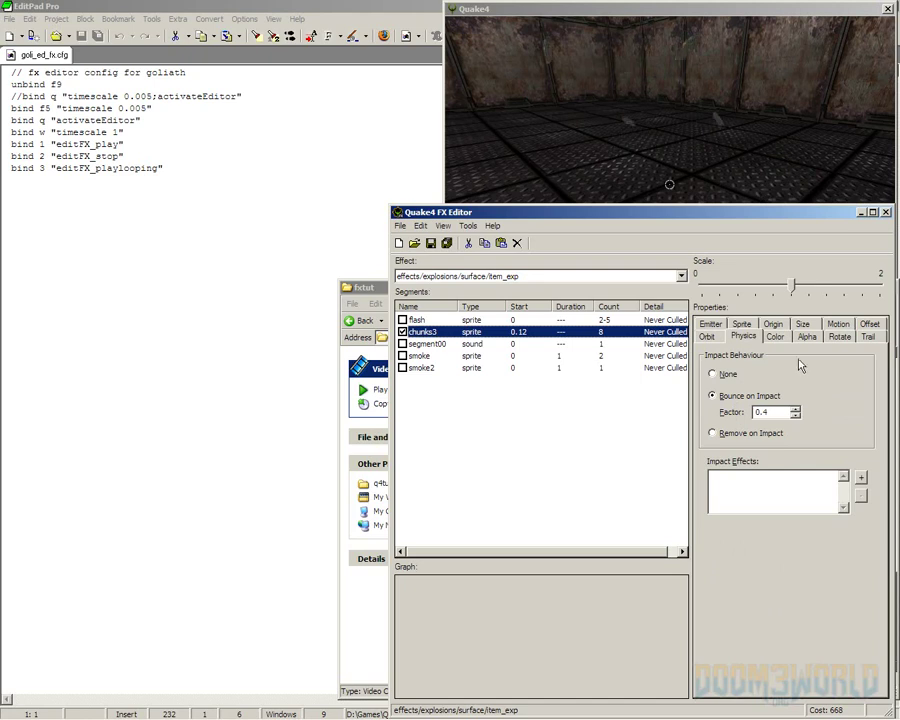
pyautogui.click(748, 396)
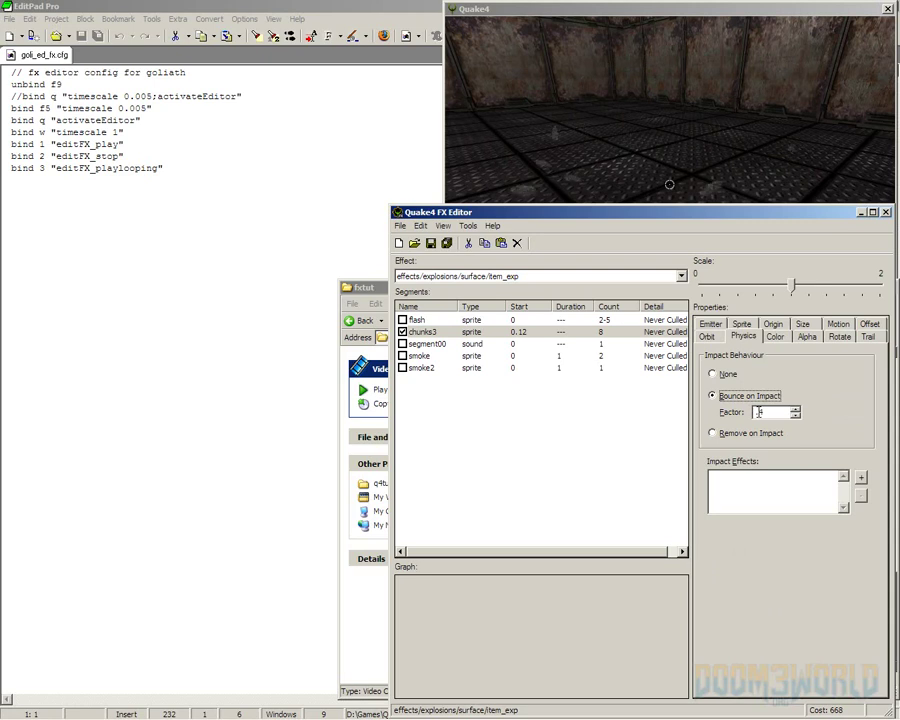
pyautogui.moveTo(758, 412); pyautogui.dragTo(770, 412)
pyautogui.write('.1')
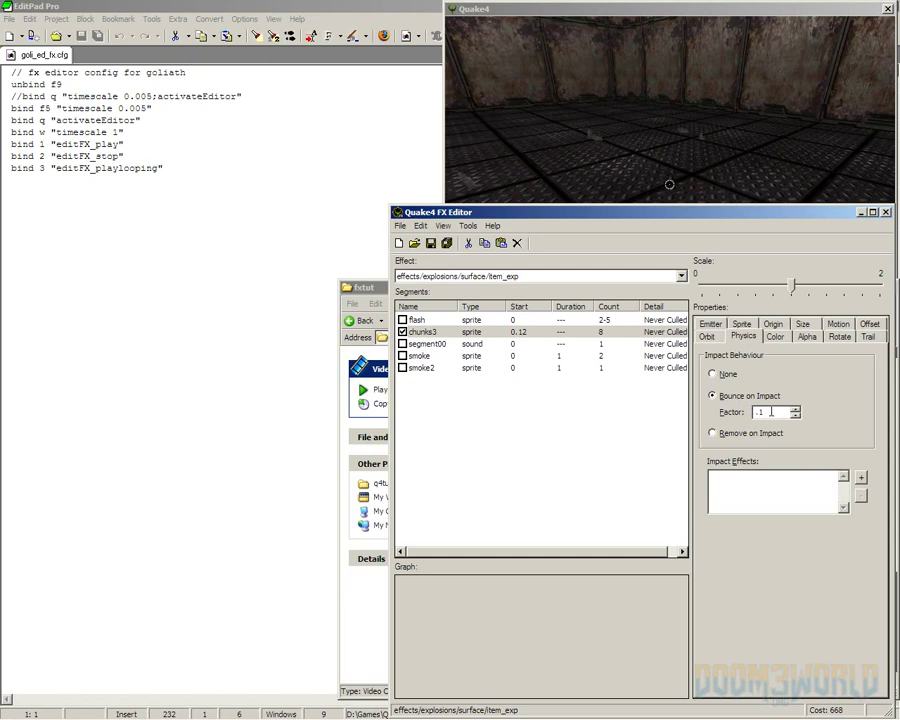
pyautogui.click(754, 399)
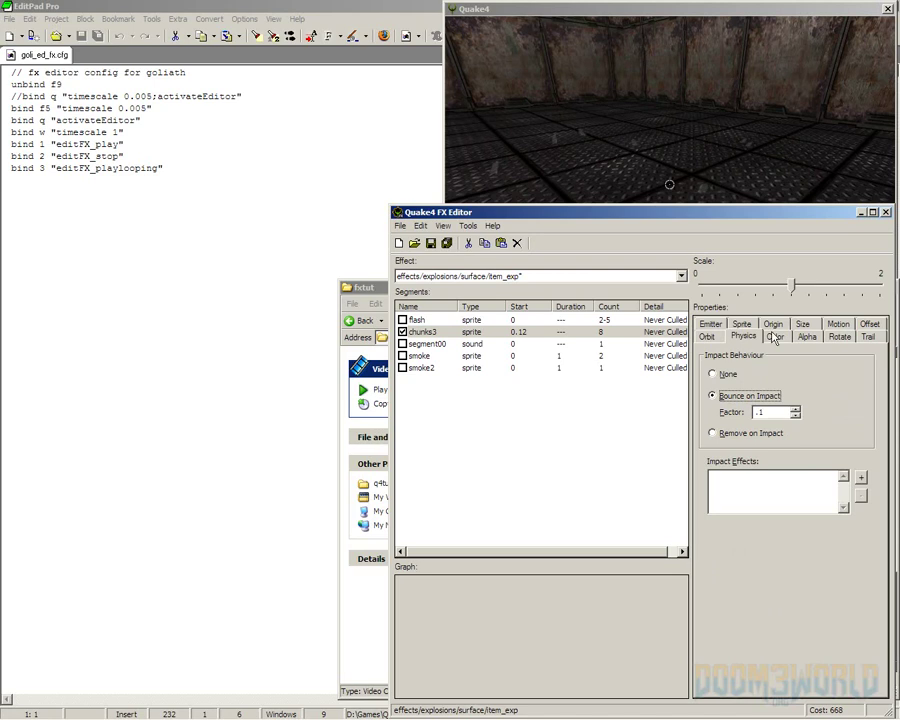
# Set the chunks3 segment's bounce-on-impact factor to .8.
pyautogui.moveTo(774, 413); pyautogui.dragTo(679, 420)
pyautogui.write('.')
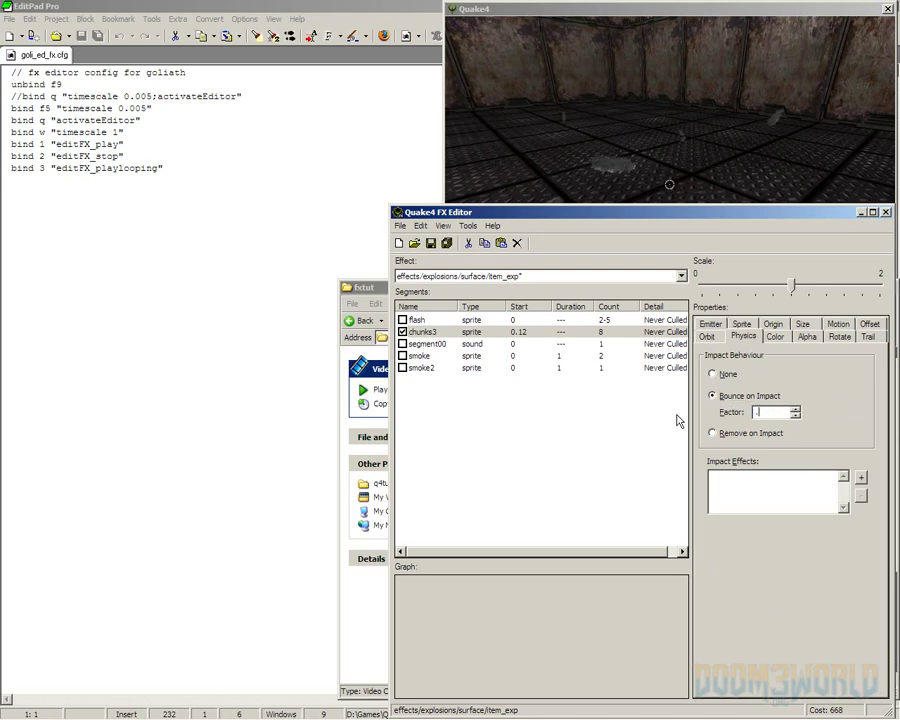
pyautogui.write('8')
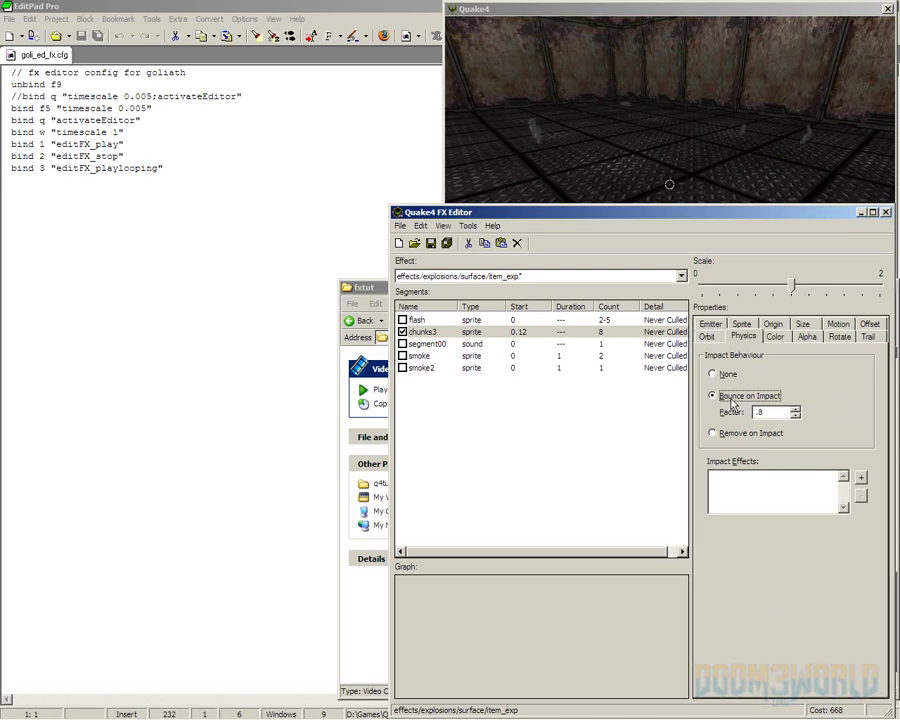
# Set the chunks3 segment's sprite lifetime to 3, and re-enable the flash and smoke segments.
pyautogui.click(527, 334)
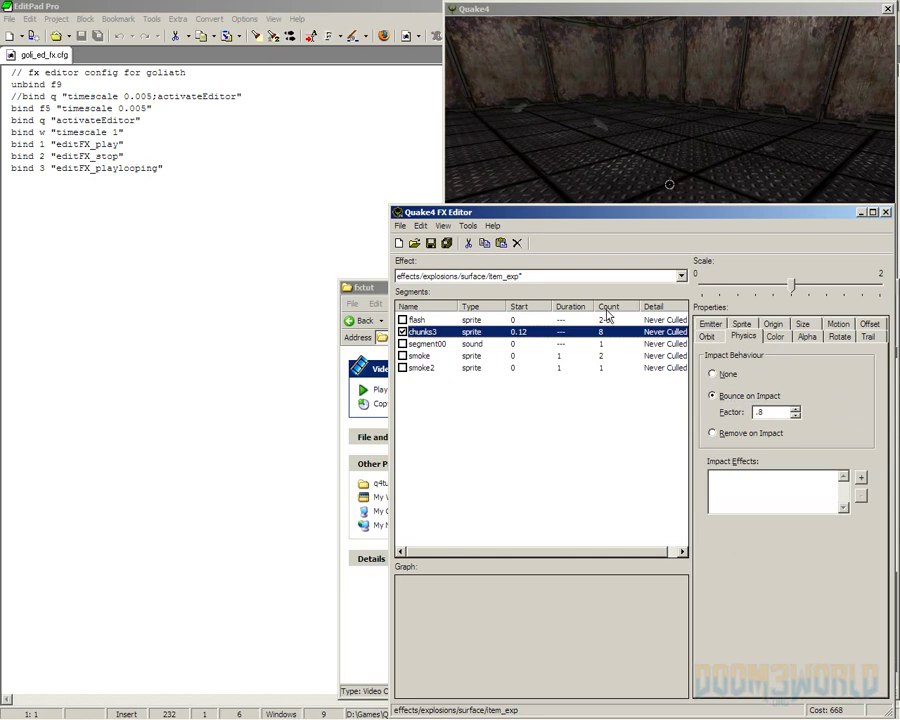
pyautogui.click(712, 325)
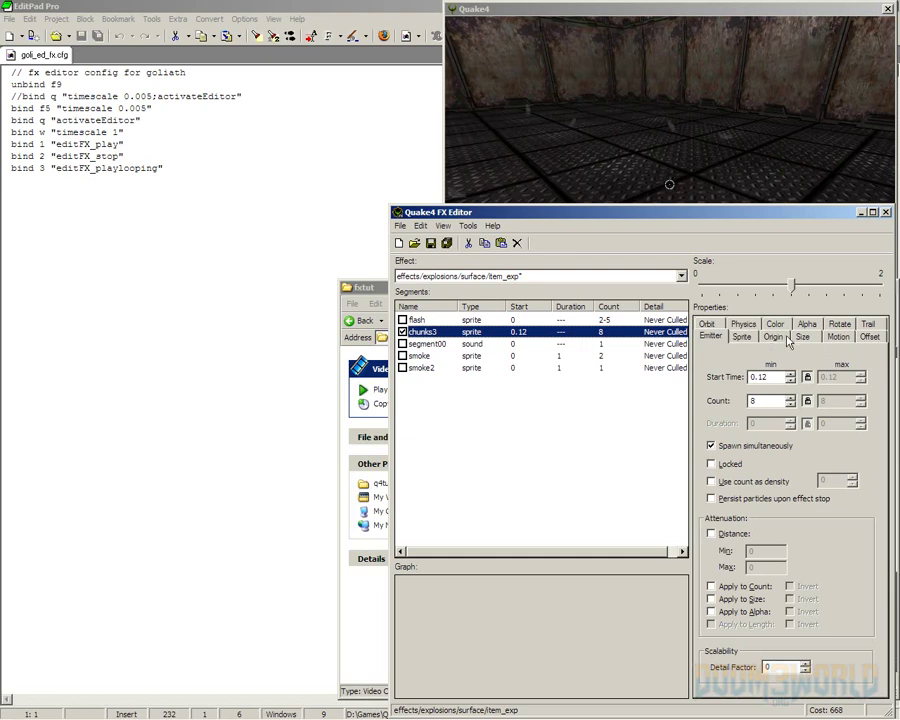
pyautogui.click(742, 337)
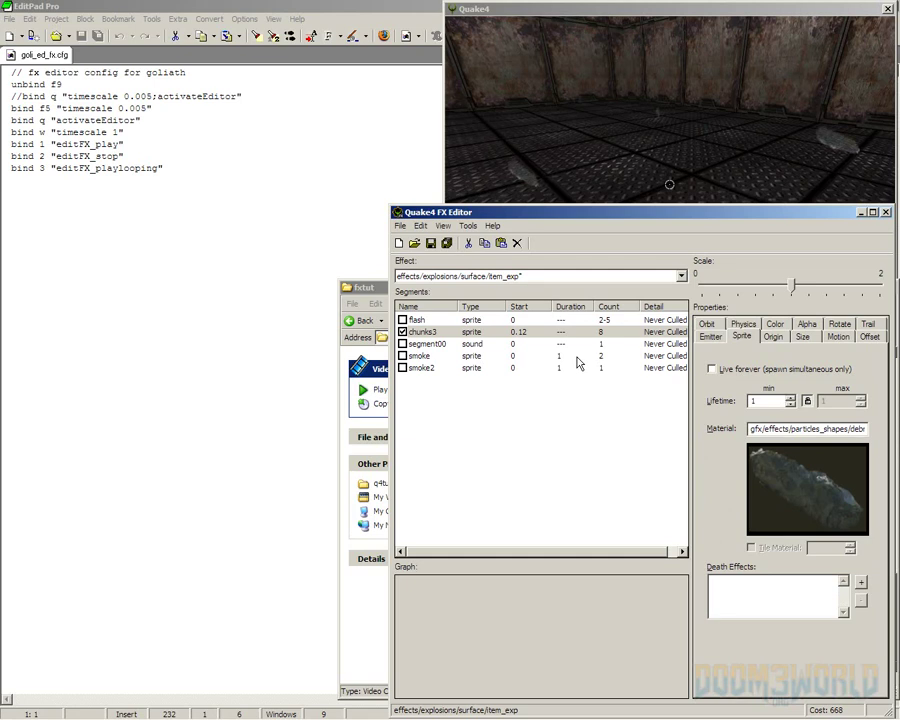
pyautogui.moveTo(768, 401); pyautogui.dragTo(721, 400)
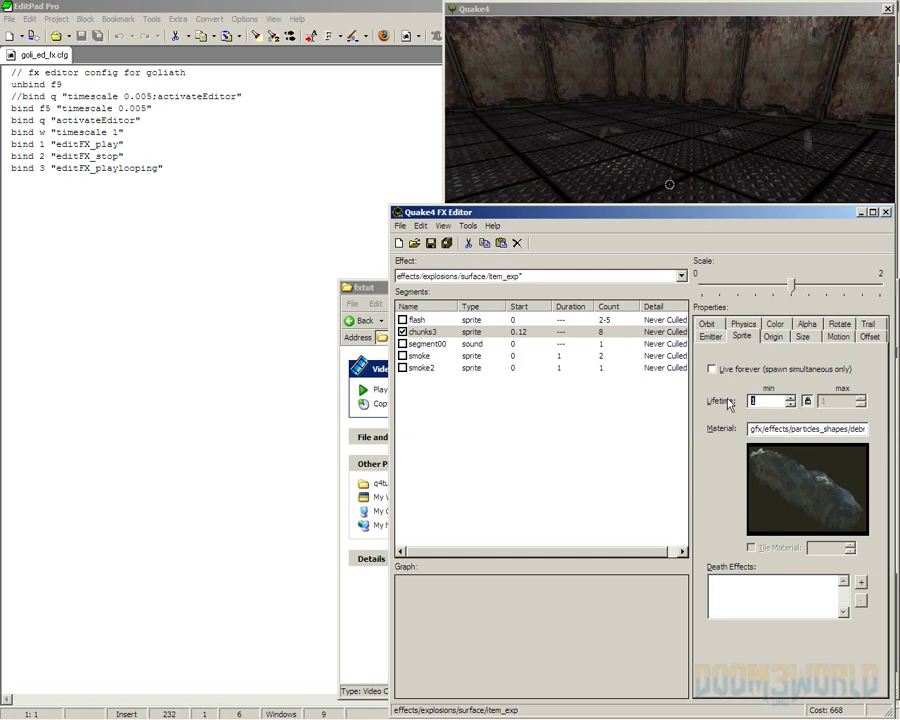
pyautogui.write('3')
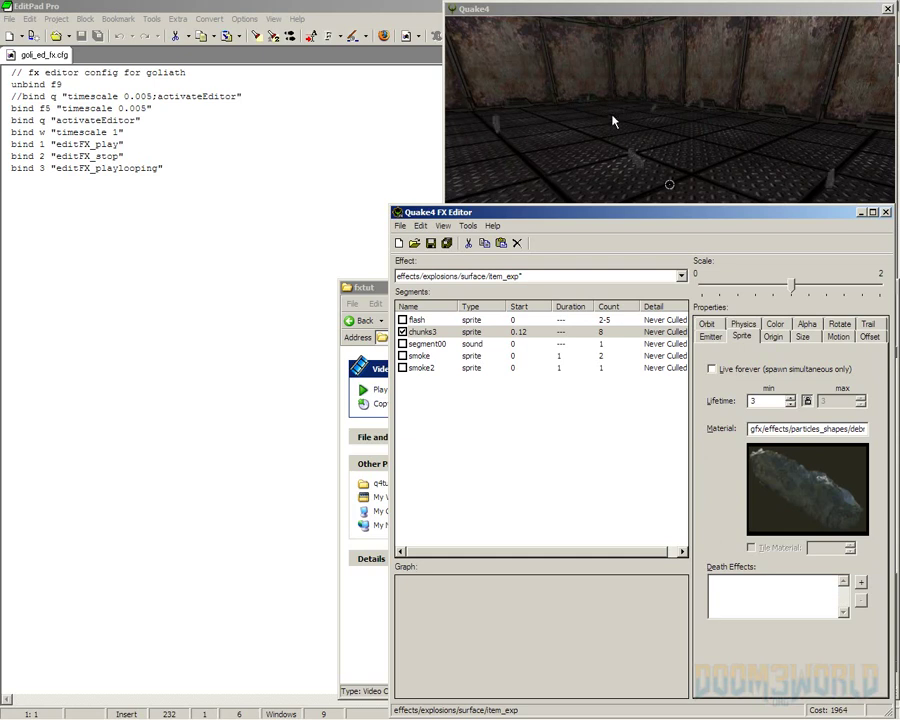
pyautogui.click(402, 319)
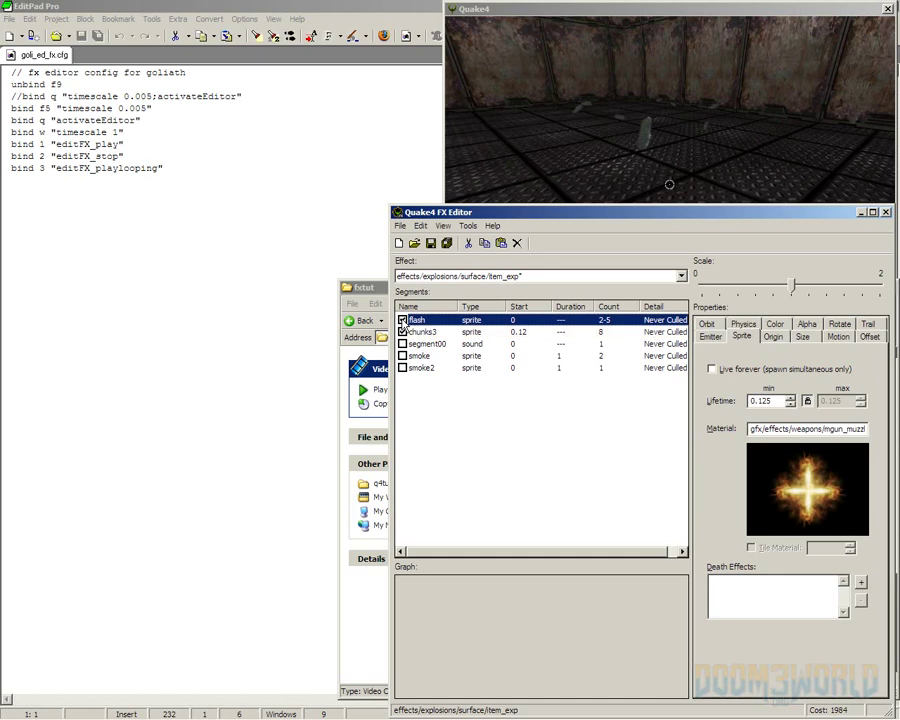
pyautogui.click(402, 355)
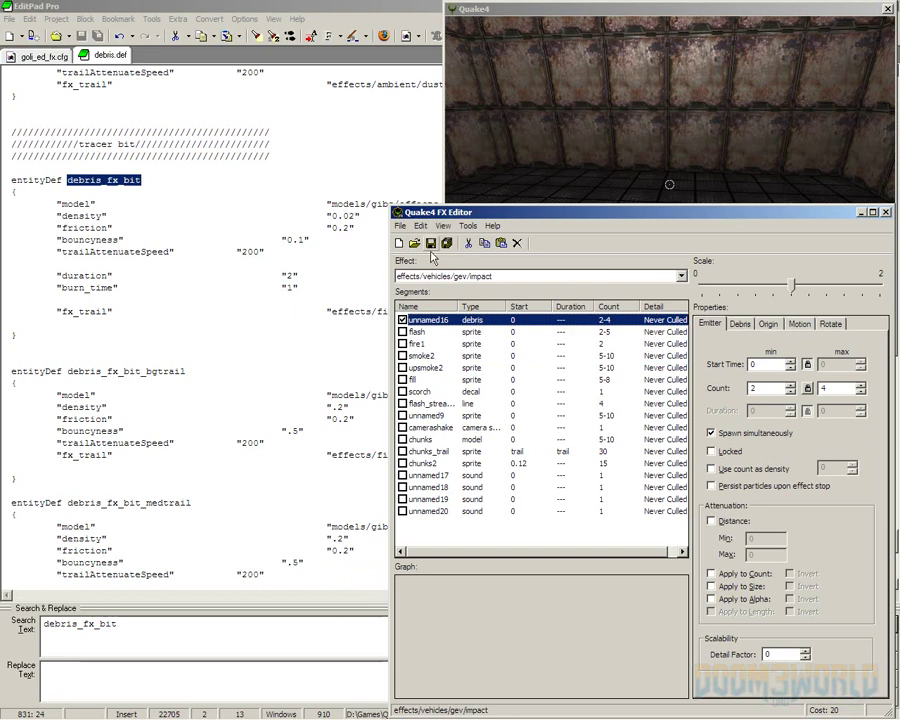
# Locate the vehicle effect impact.fx in the effects/vehicles/gev folder of the Open Effect dialog.
pyautogui.click(415, 247)
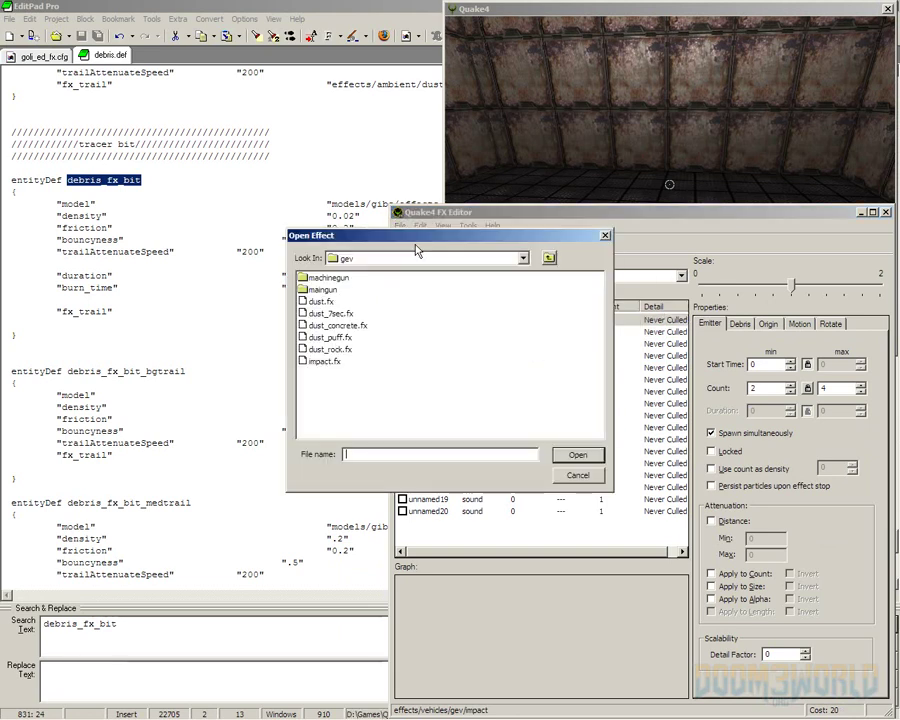
pyautogui.click(522, 259)
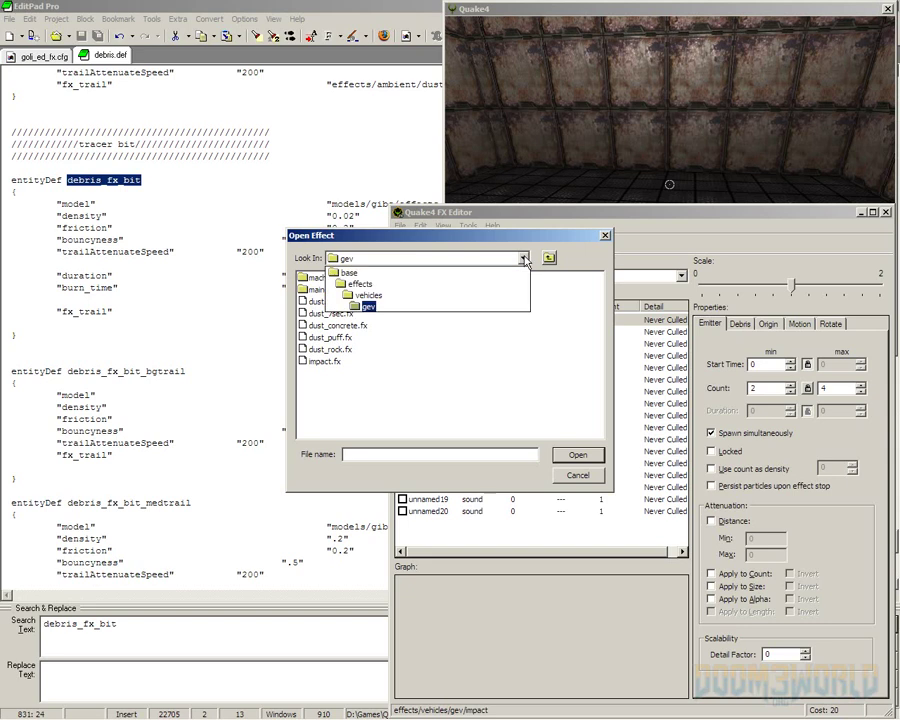
pyautogui.click(370, 306)
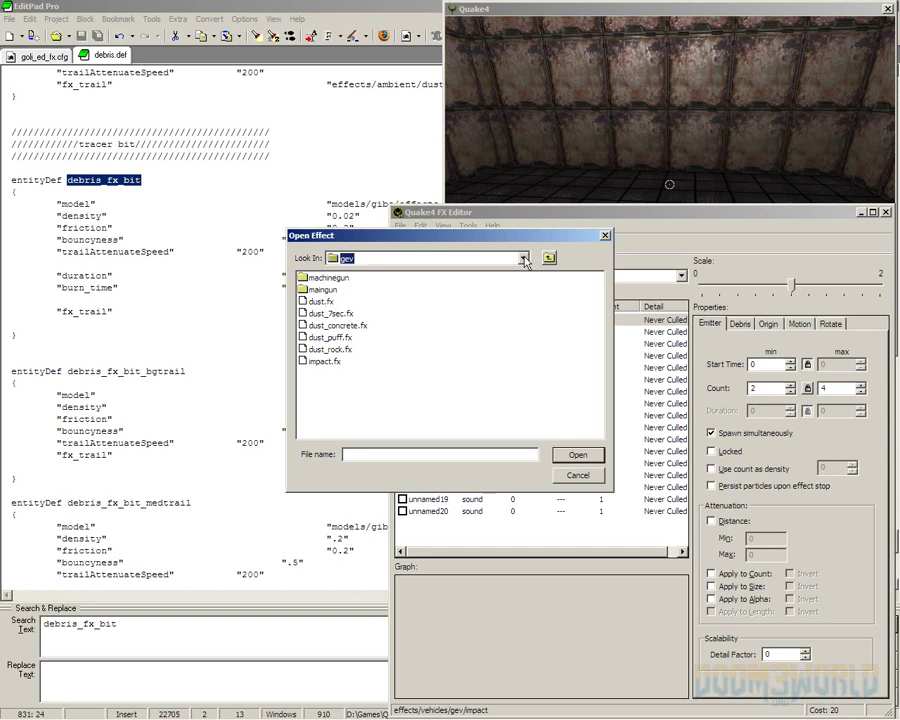
pyautogui.click(323, 361)
pyautogui.click(578, 455)
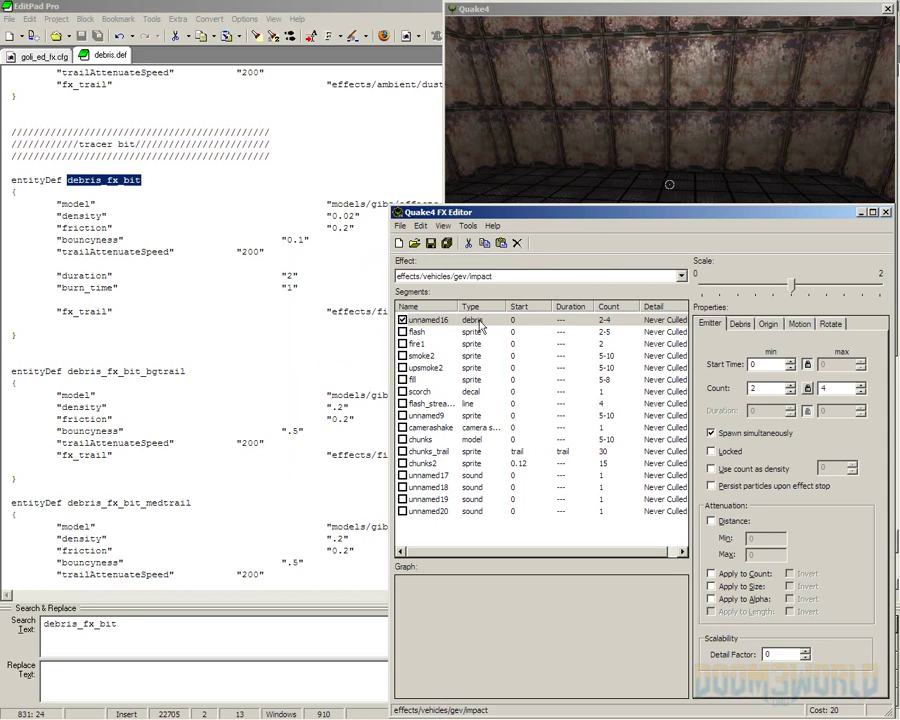
# Play the impact effect's debris in the Quake4 game window, and return to the unnamed16 segment in the FX Editor.
pyautogui.click(643, 108)
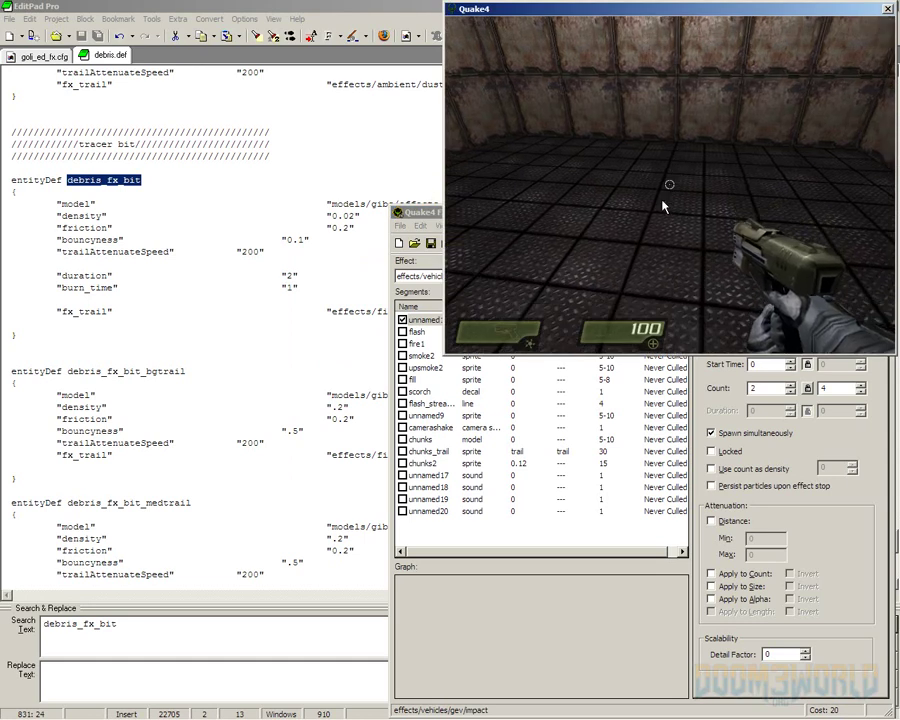
pyautogui.click(662, 206)
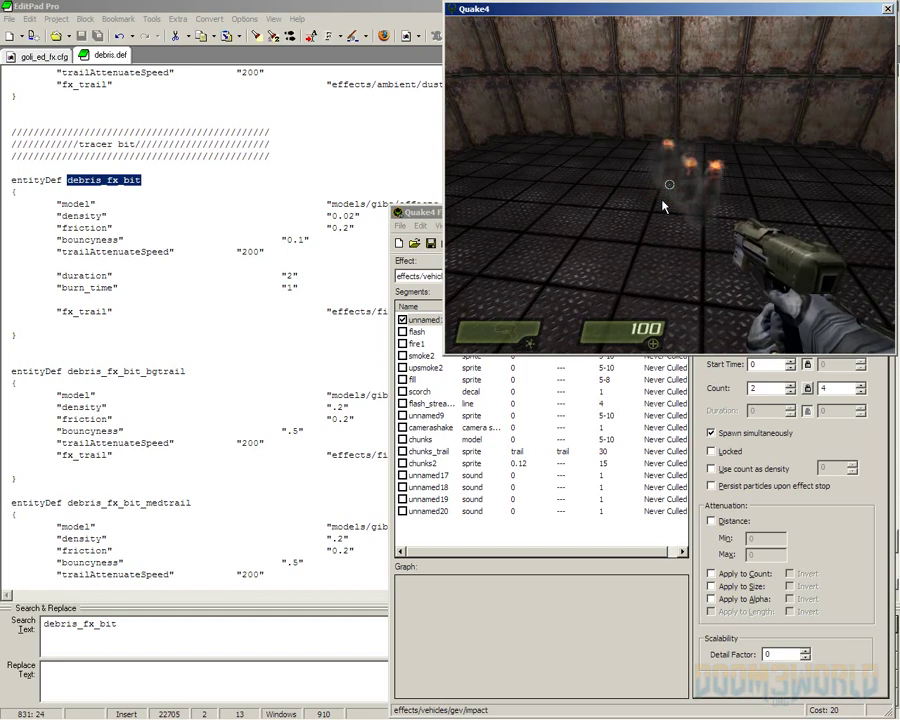
pyautogui.hotkey('alt', 'Tab')
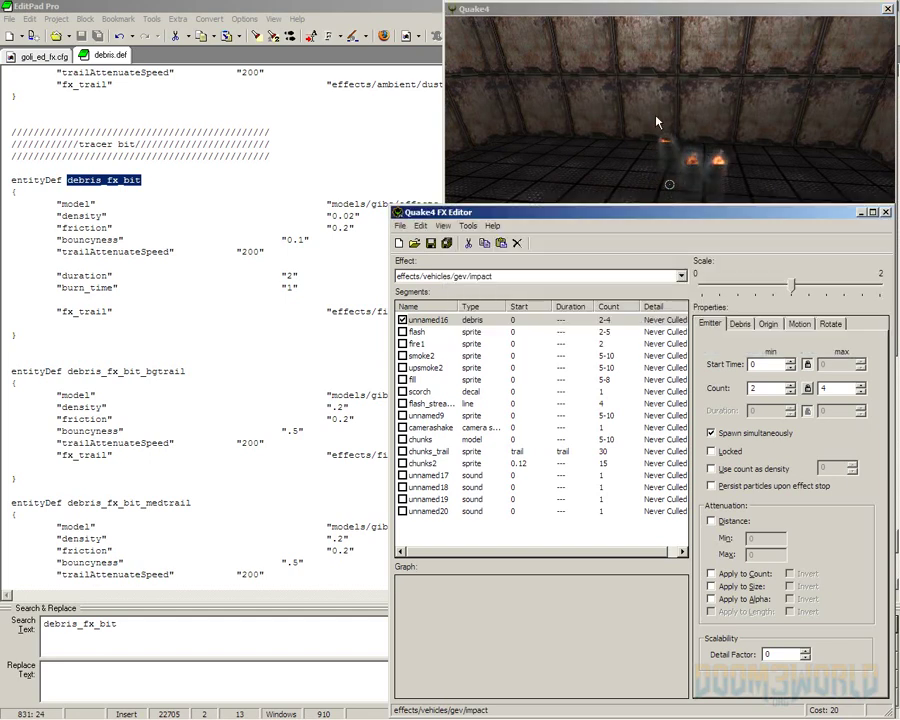
pyautogui.click(440, 320)
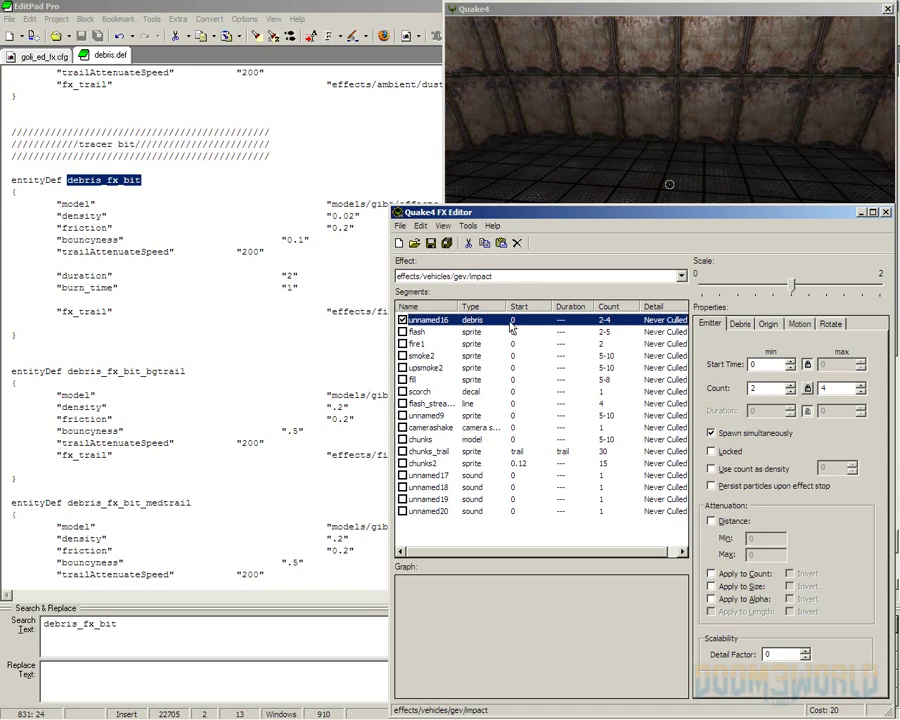
# Examine the unnamed16 segment's debris properties, and switch to EditPad Pro to inspect the model path of the debris_fx_bit definition in debris.def.
pyautogui.click(740, 324)
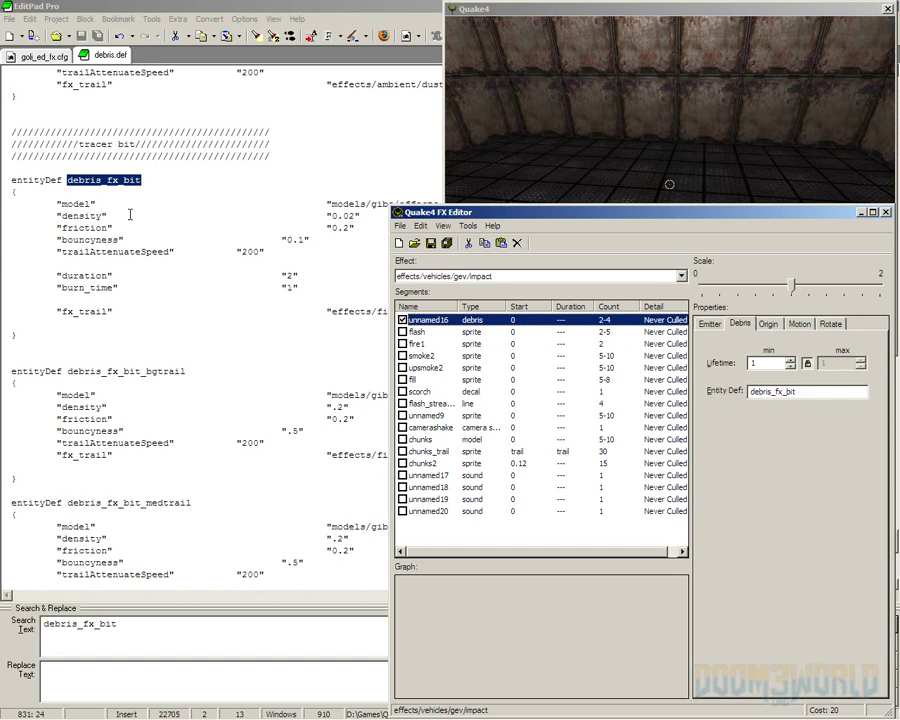
pyautogui.click(183, 216)
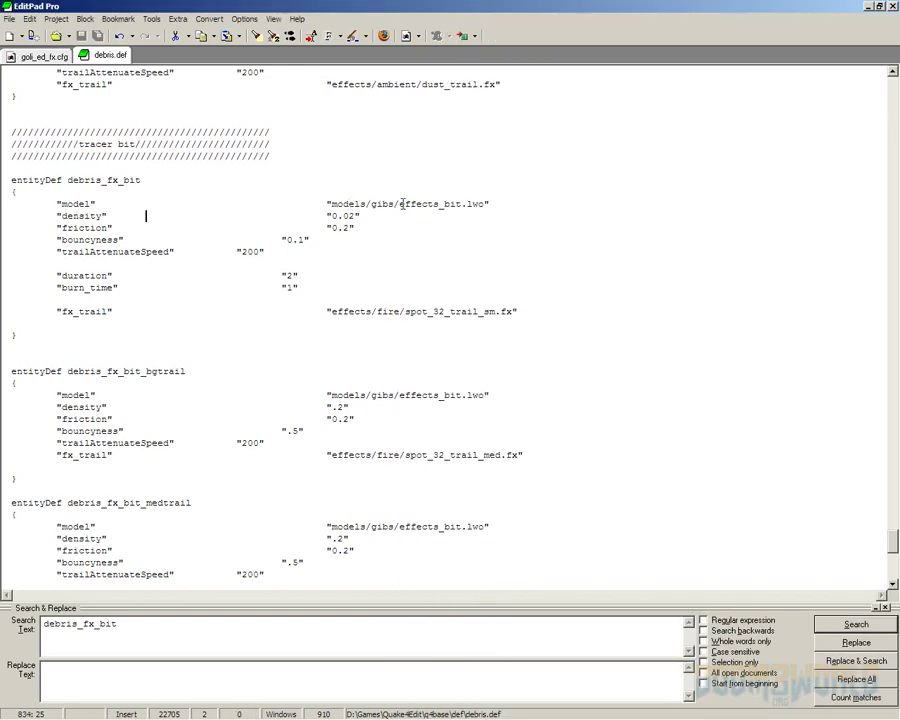
pyautogui.moveTo(399, 204); pyautogui.dragTo(461, 203)
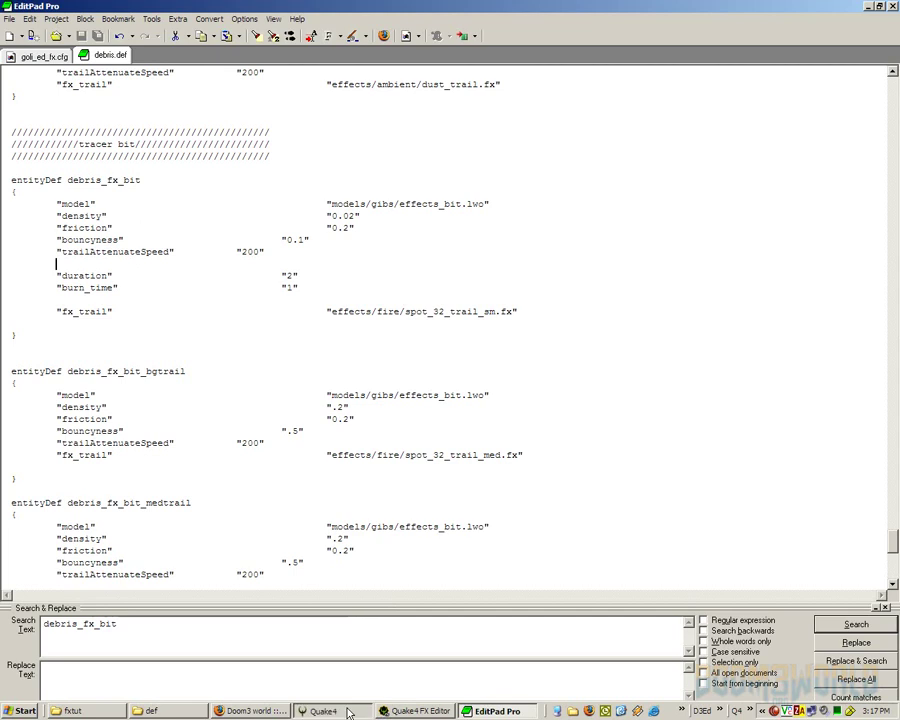
# Switch to the Quake4 game window and play the large_explosion_walker effect once.
pyautogui.click(362, 705)
pyautogui.click(670, 180)
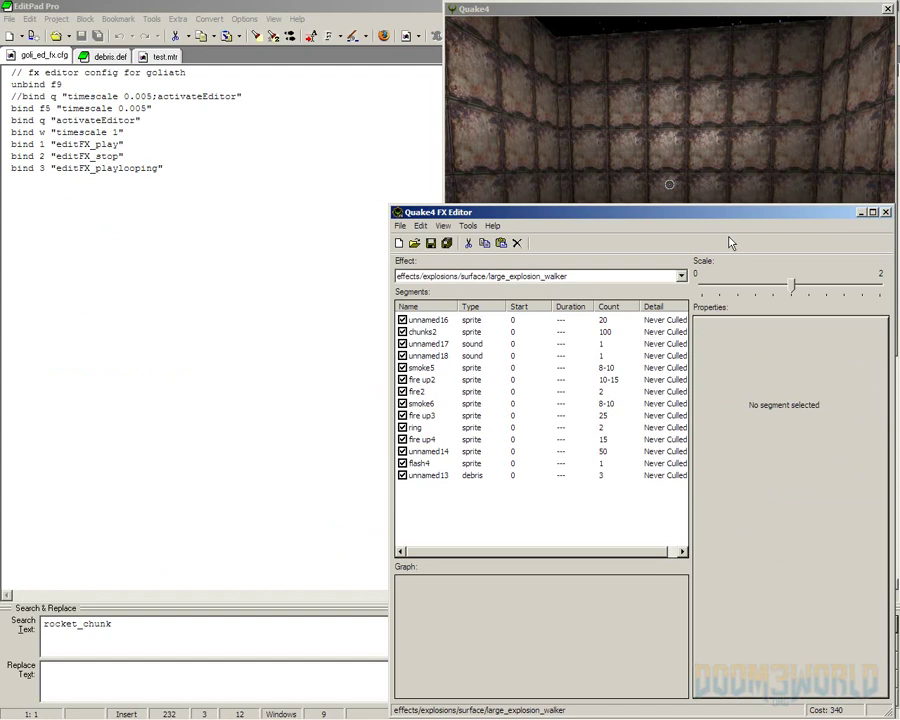
pyautogui.click(705, 184)
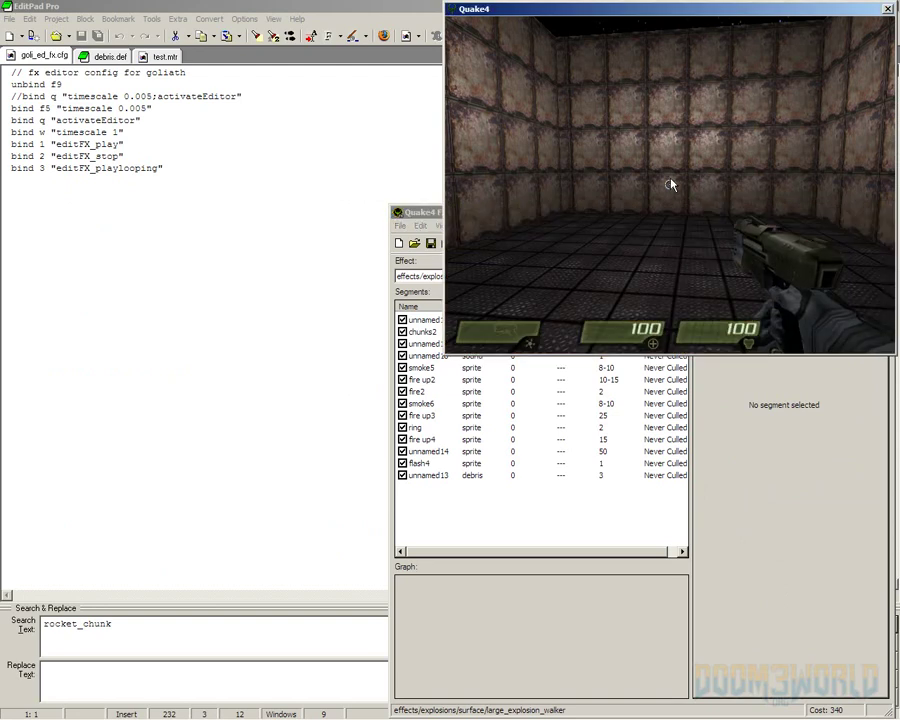
pyautogui.press('1')
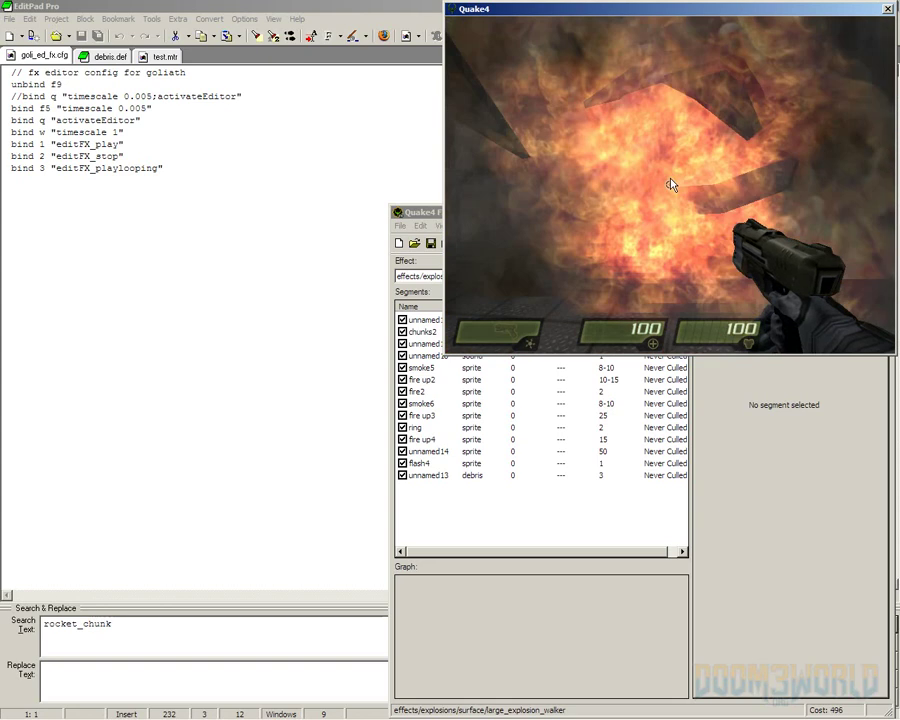